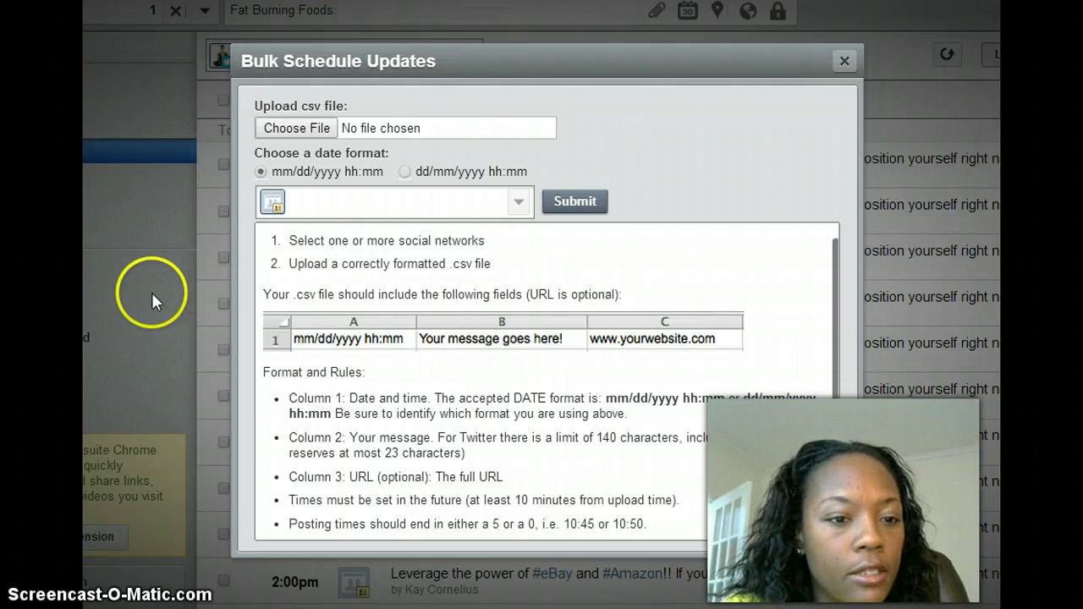
Reopen the Bulk Message Upload tool and open the sample .csv file offered below its formatting rules
click(845, 63)
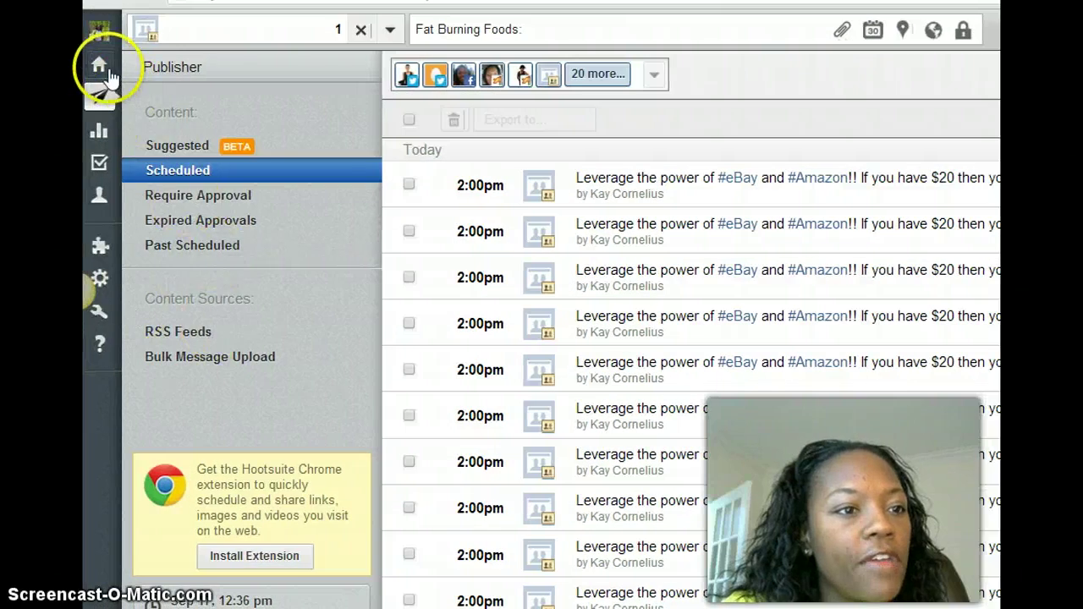
mouse_move(99, 65)
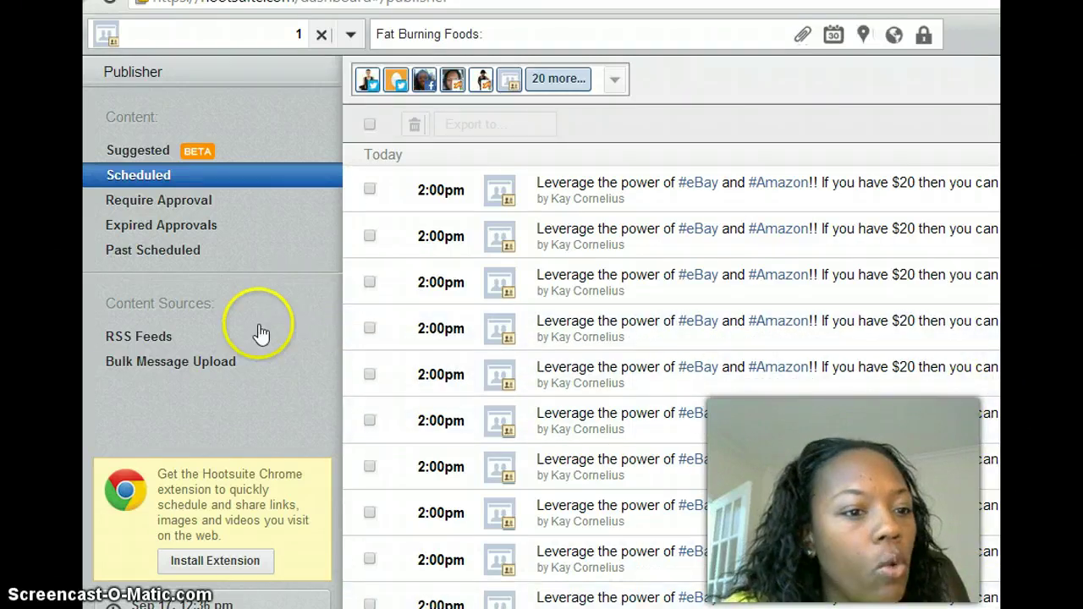
click(169, 369)
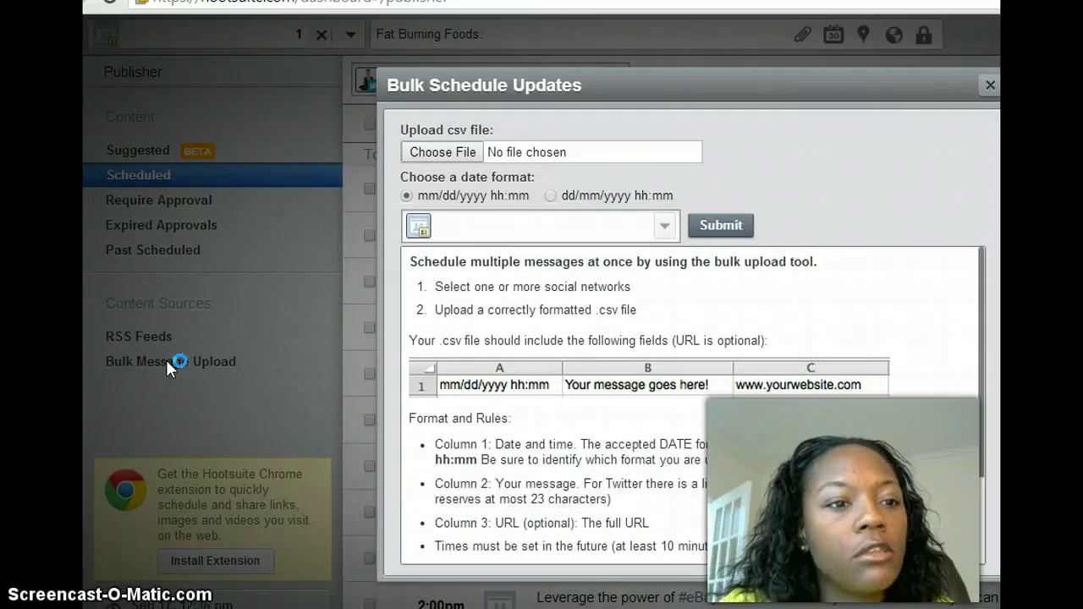
click(176, 358)
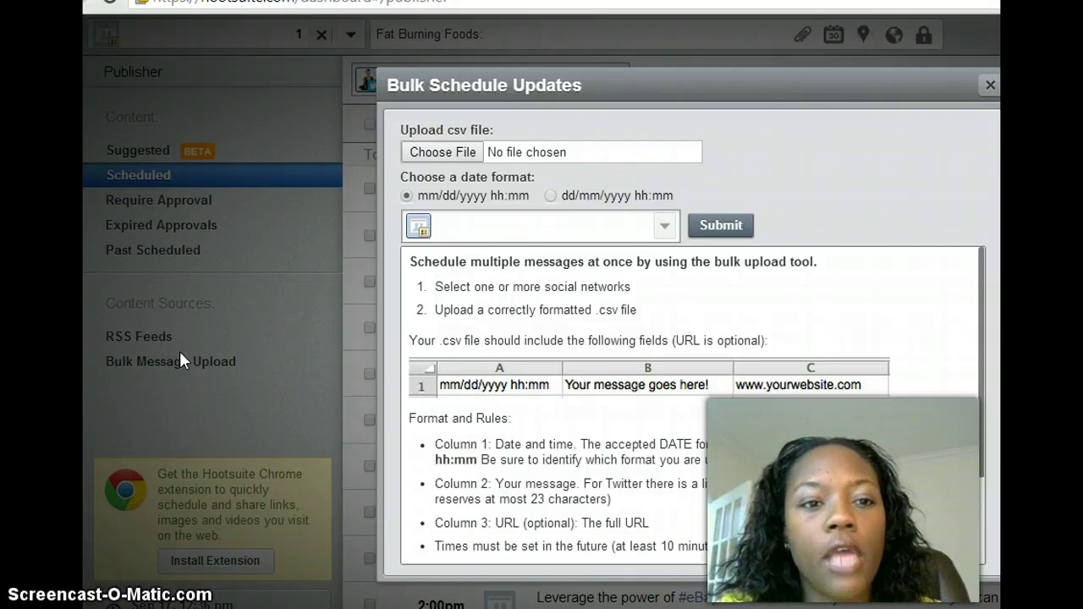
click(189, 352)
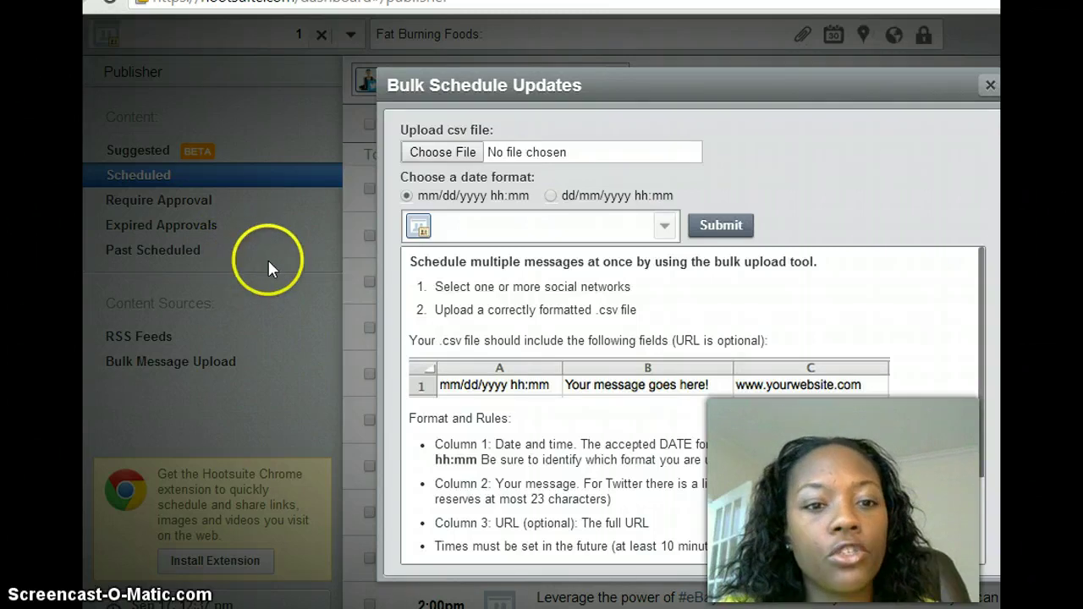
scroll(517, 326, down, 3)
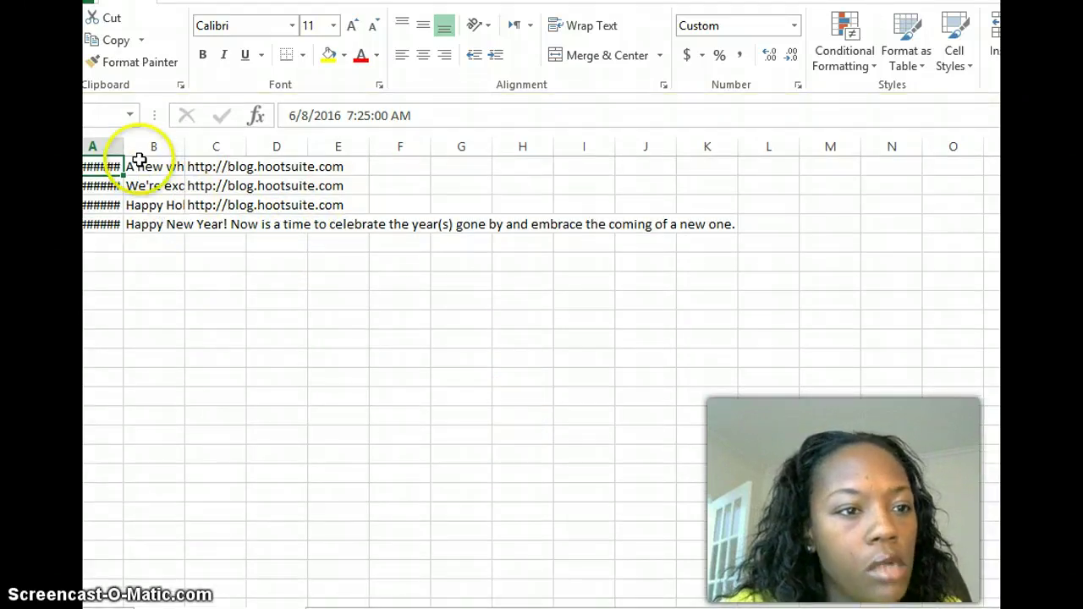
Widen columns A, B and C of the sample file to fit their dates, messages and URLs
drag(124, 146, 239, 148)
click(140, 259)
double_click(239, 148)
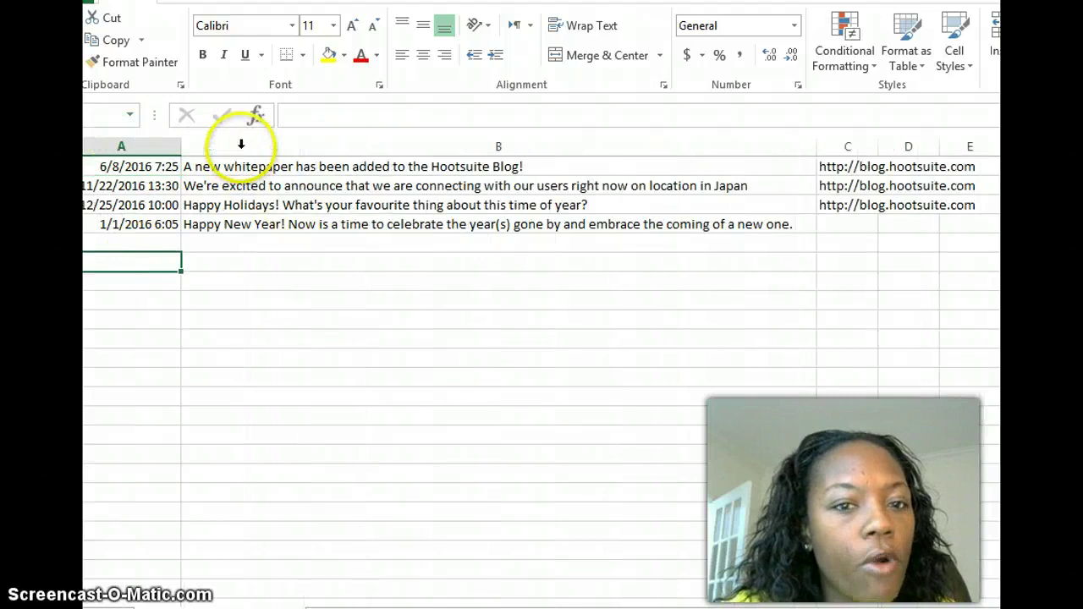
double_click(877, 146)
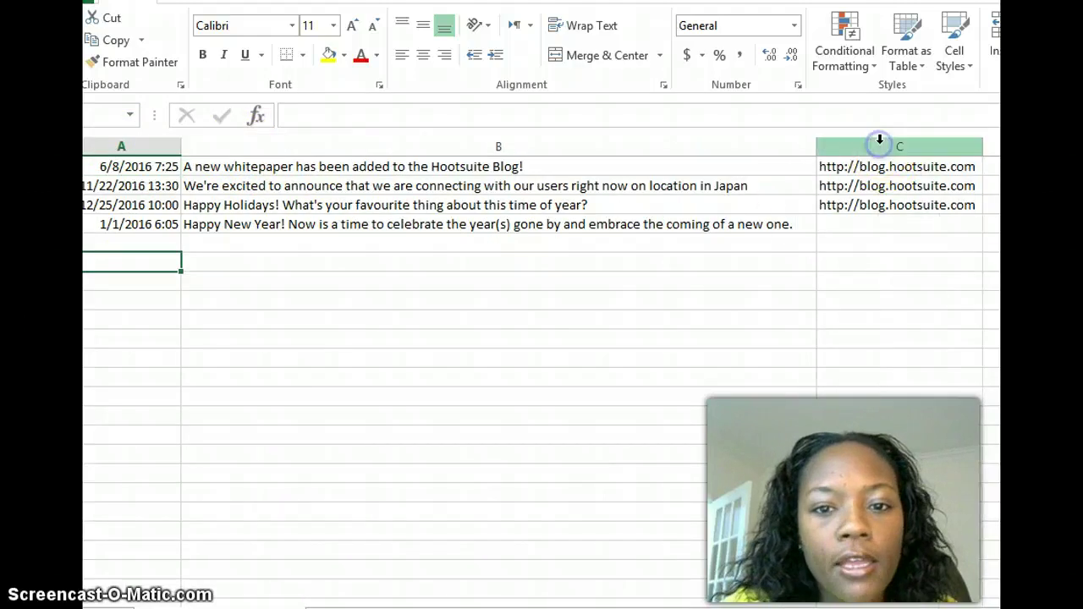
Examine the message text and the date and time format in the sample rows
click(750, 224)
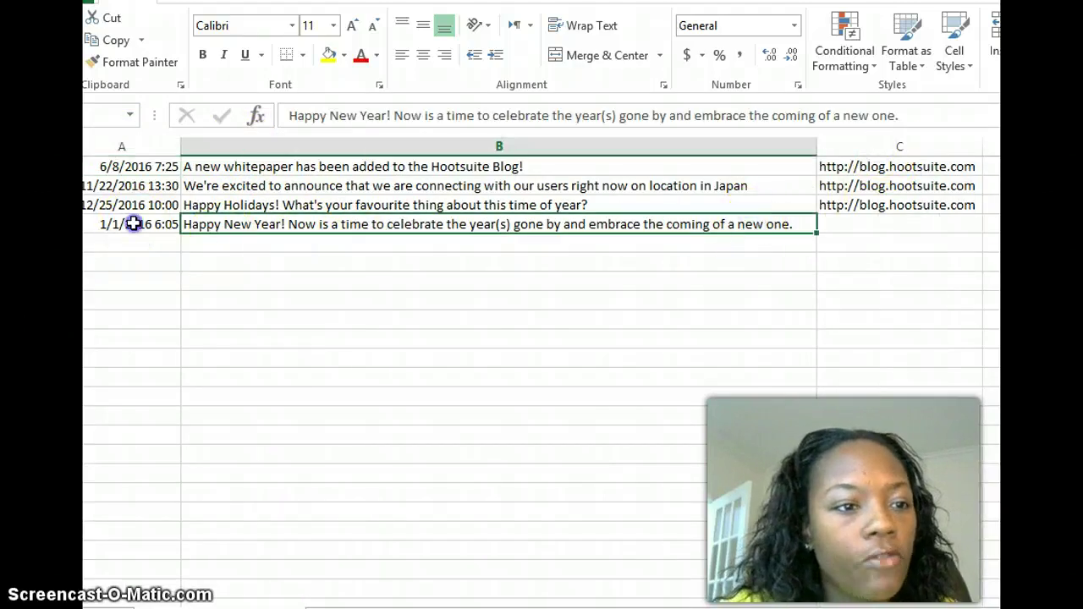
click(132, 225)
click(166, 284)
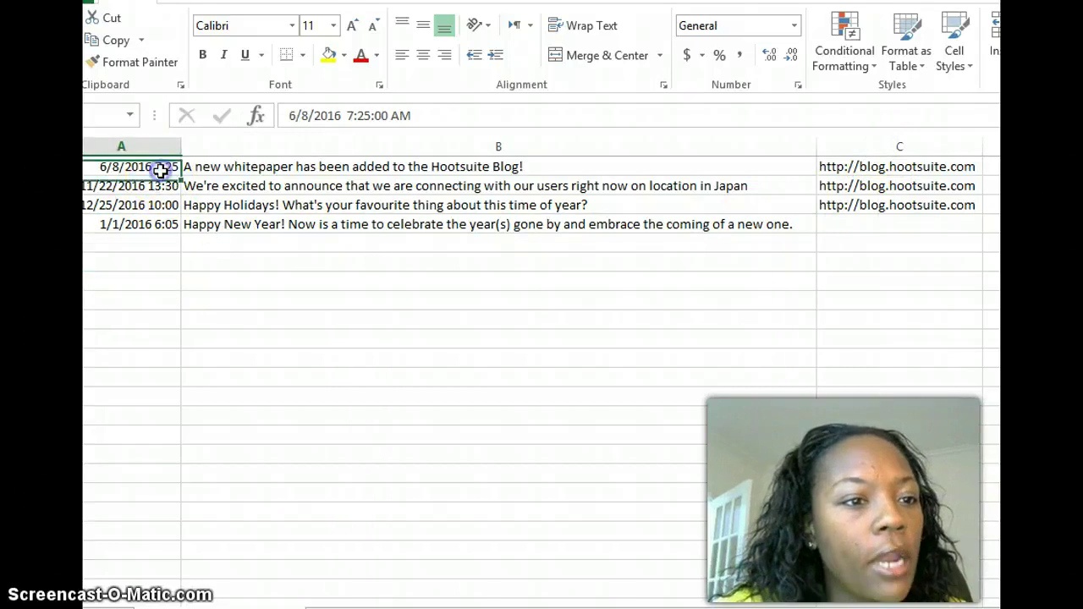
click(148, 204)
click(124, 167)
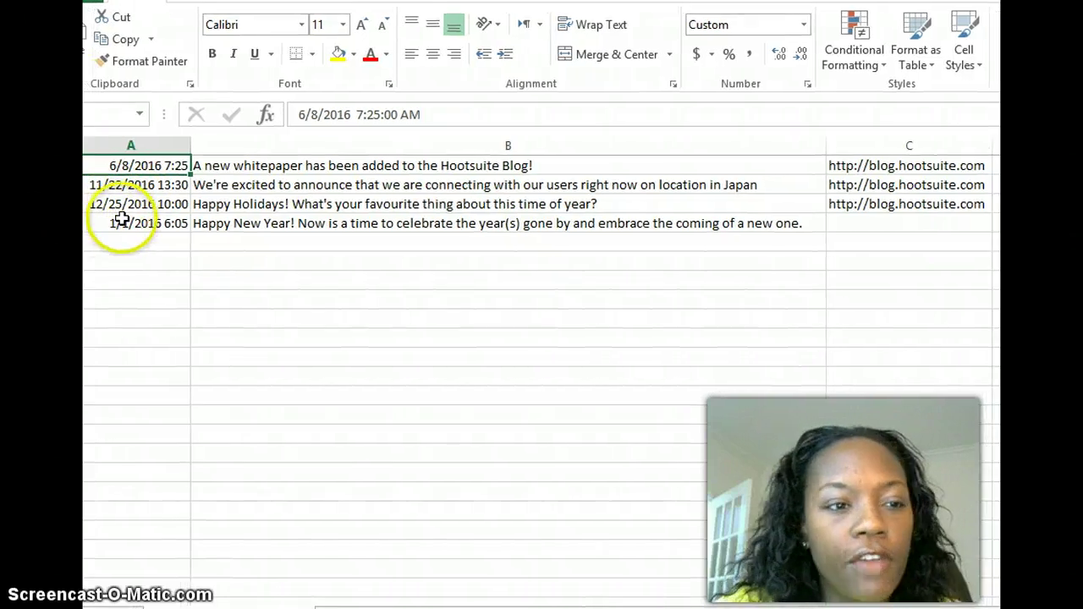
click(94, 185)
Set the date of the Happy New Year message in column A to 9/17/2016, keeping its time
click(126, 224)
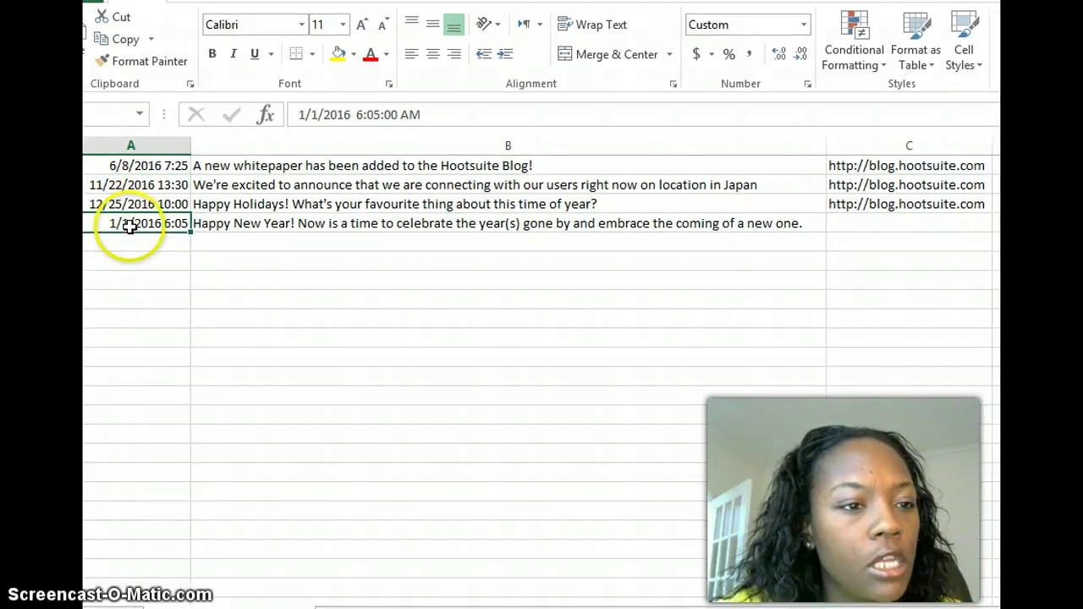
double_click(114, 223)
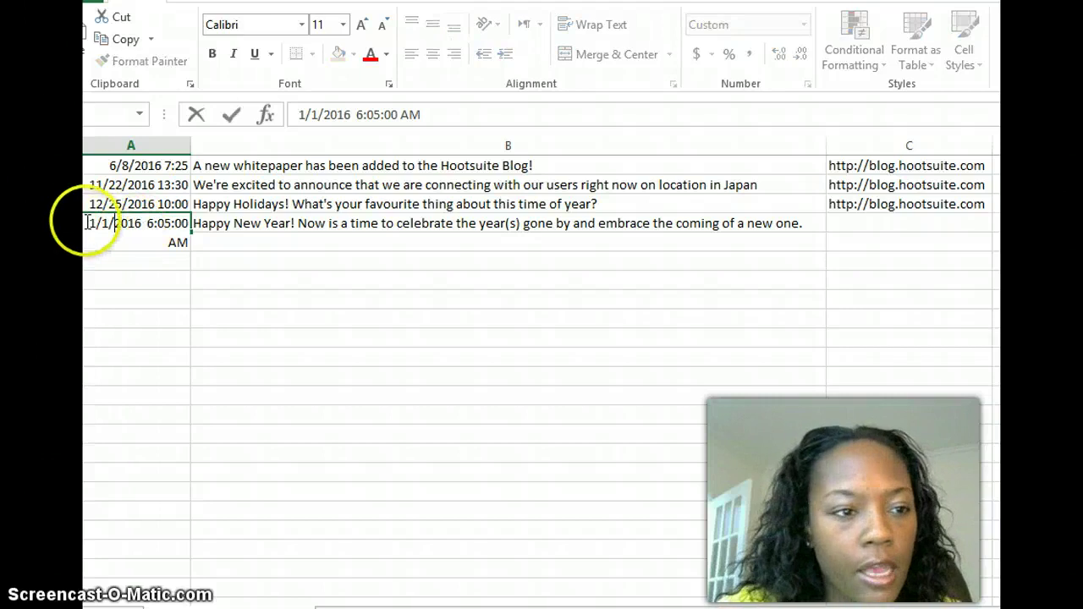
key(Delete)
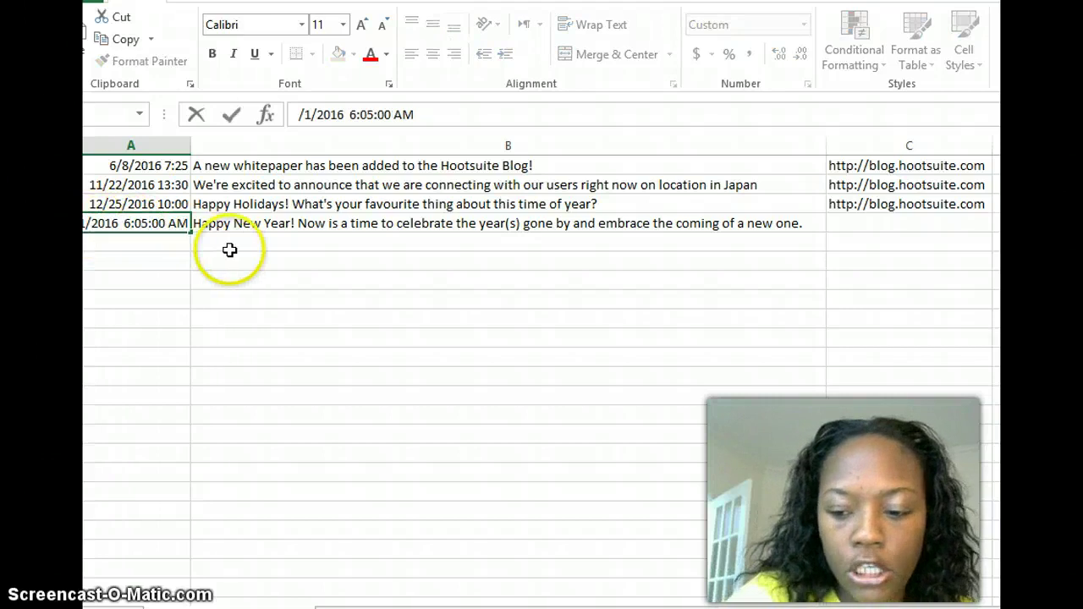
text(9/1)
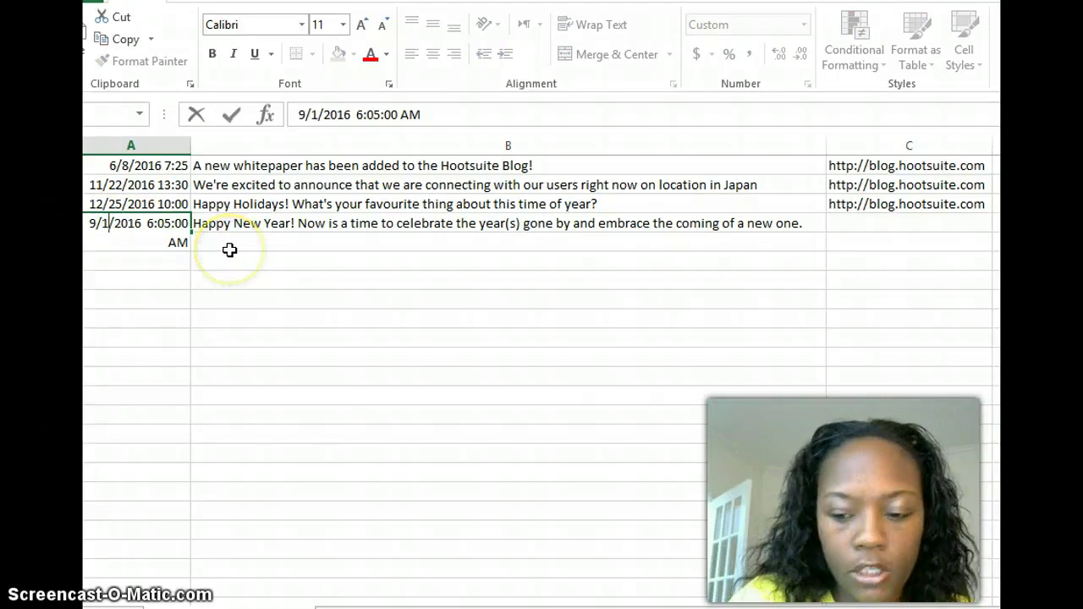
text(7)
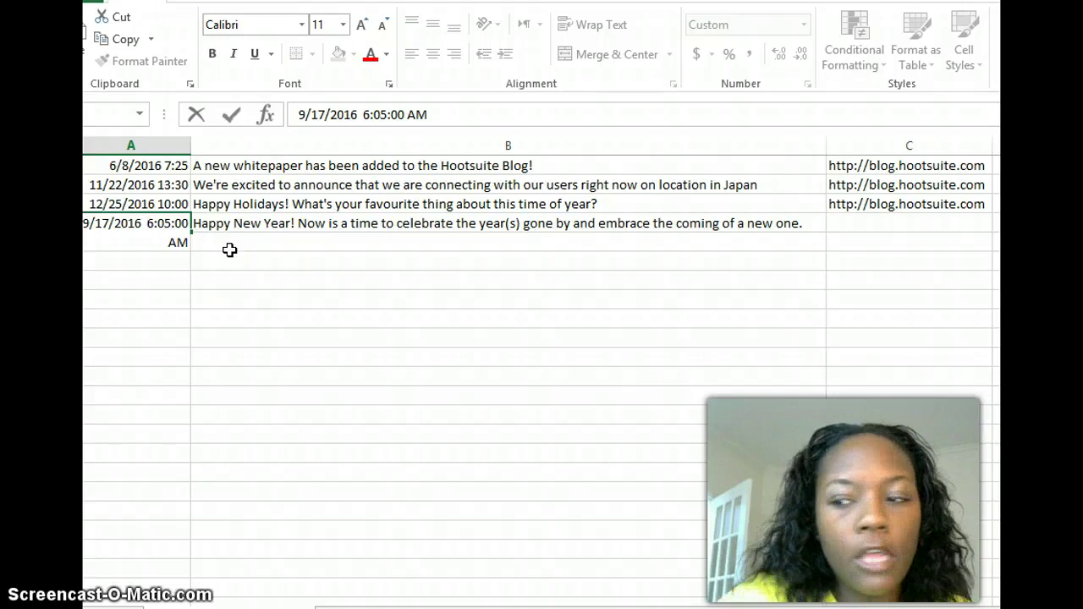
click(407, 115)
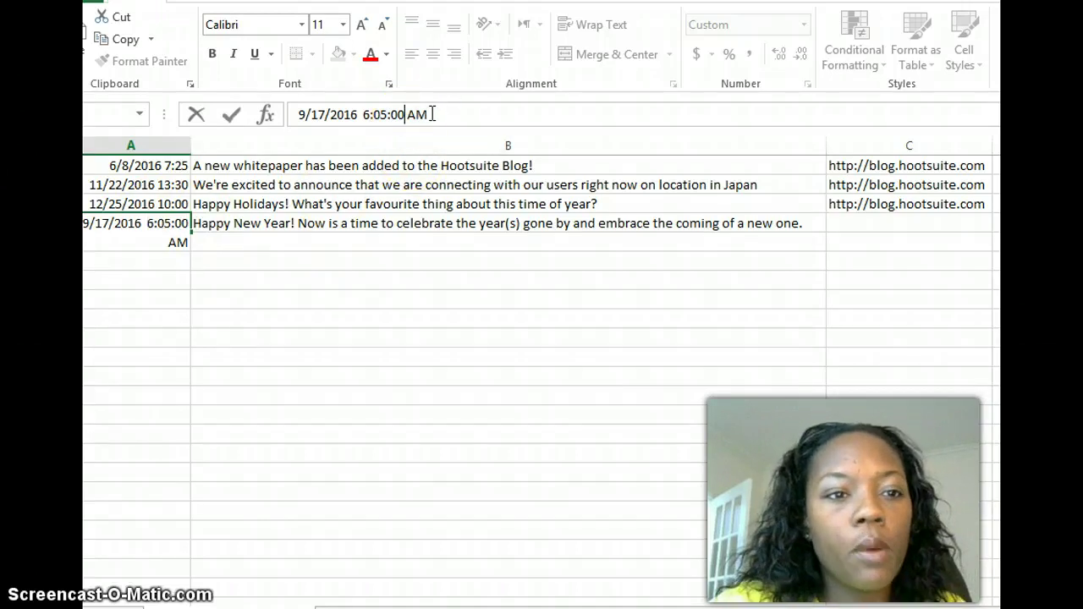
double_click(414, 114)
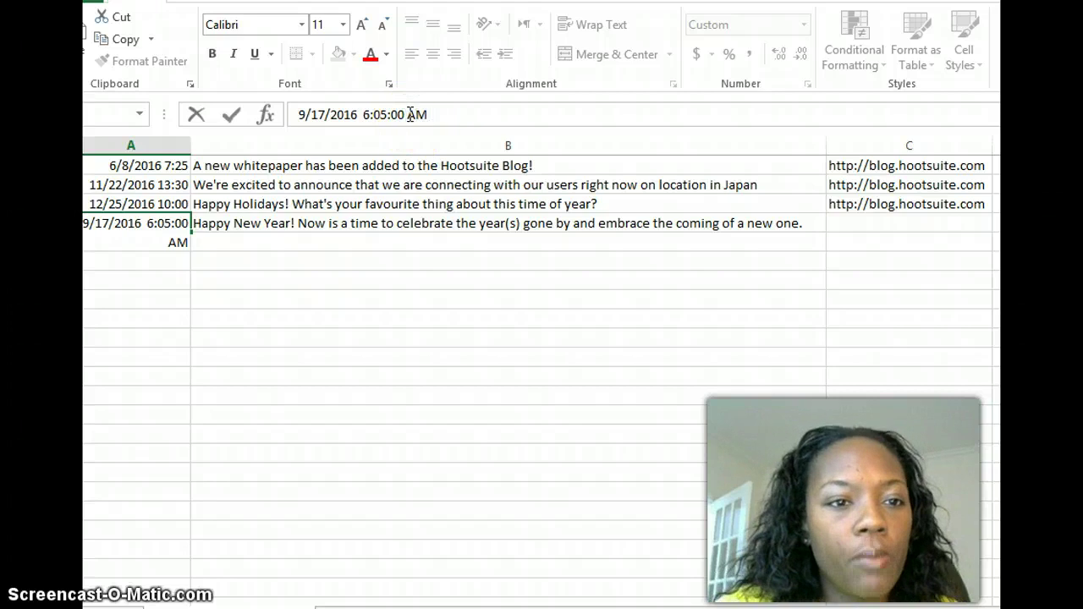
click(177, 296)
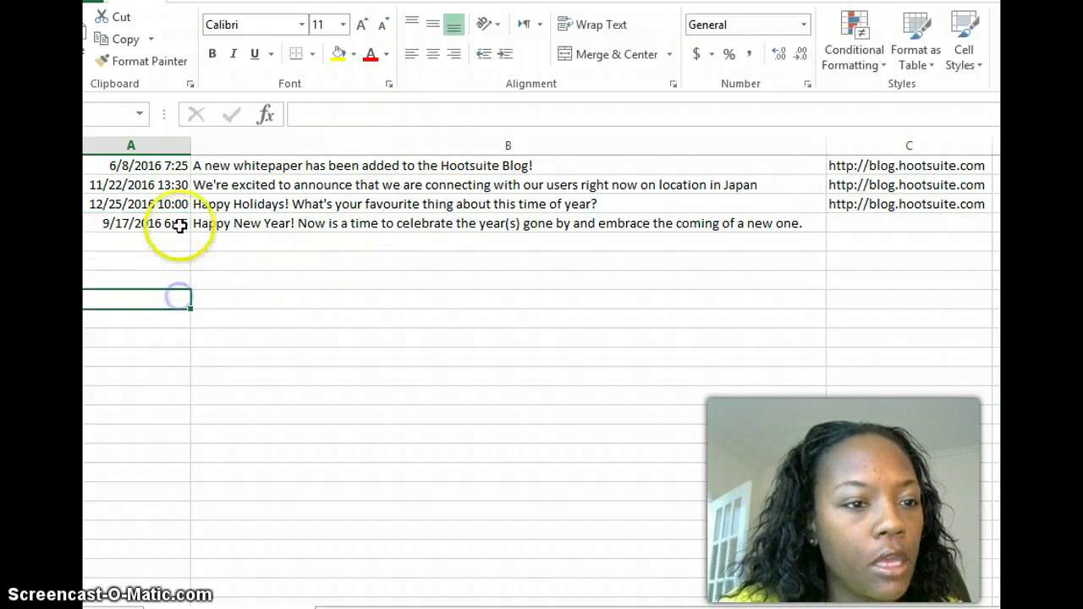
Copy the date and time of the Happy New Year row into the eight empty cells below it, A5 to A12
click(179, 225)
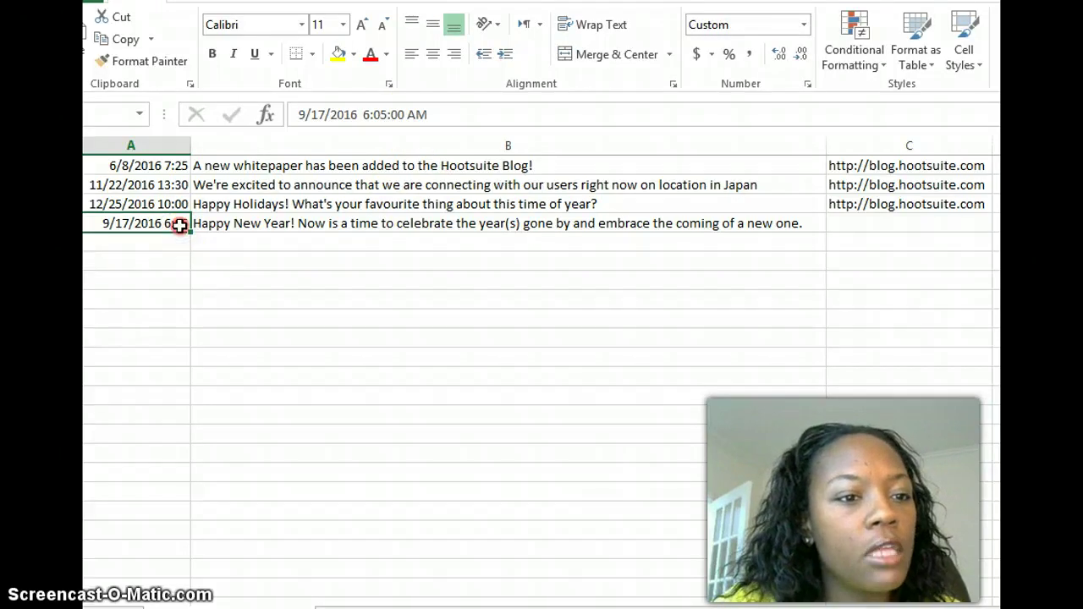
right_click(179, 225)
click(220, 260)
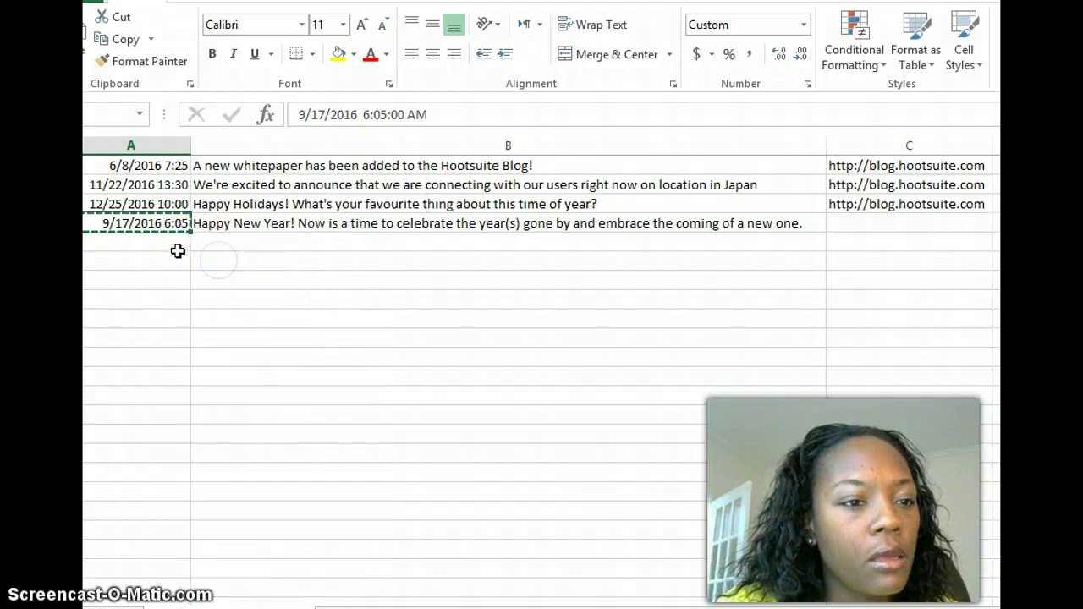
drag(177, 251, 145, 370)
key(ctrl+v)
click(111, 355)
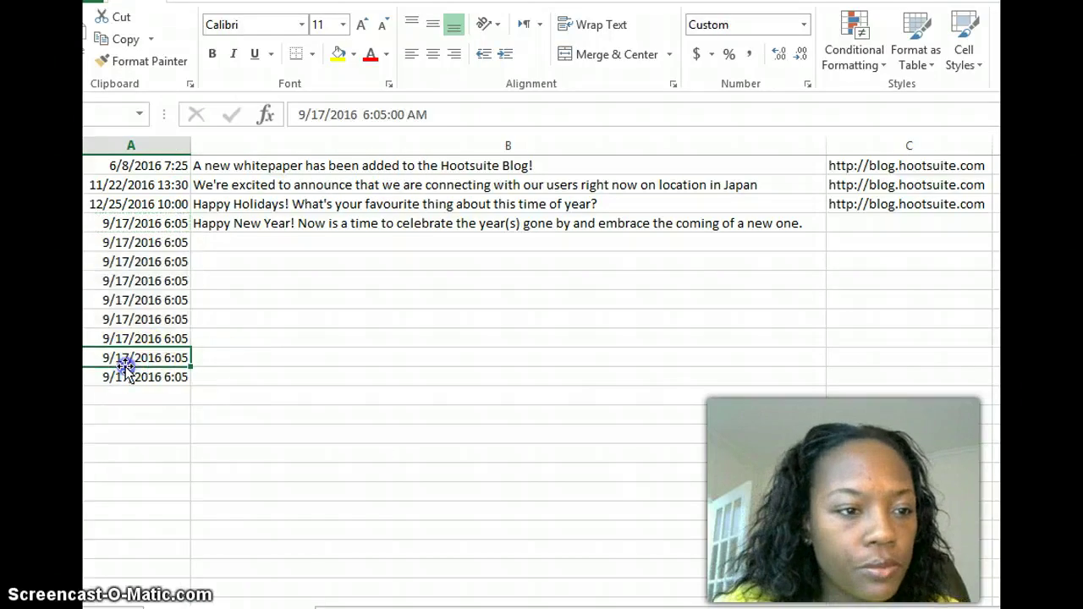
click(115, 241)
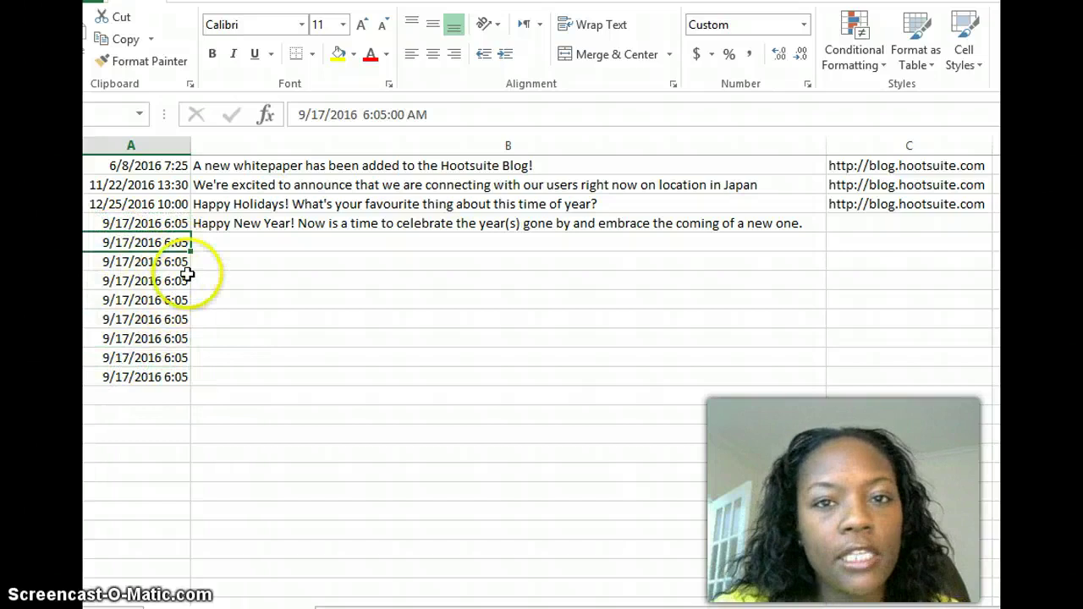
Switch to the Hootsuite window in Chrome and review the format and rules for bulk uploads
click(225, 225)
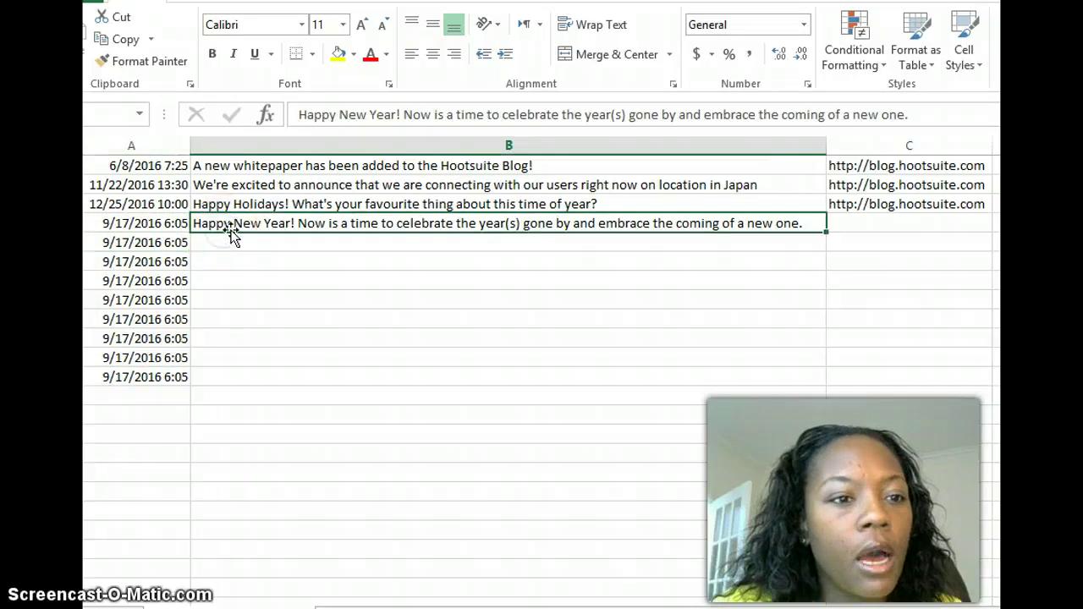
click(476, 606)
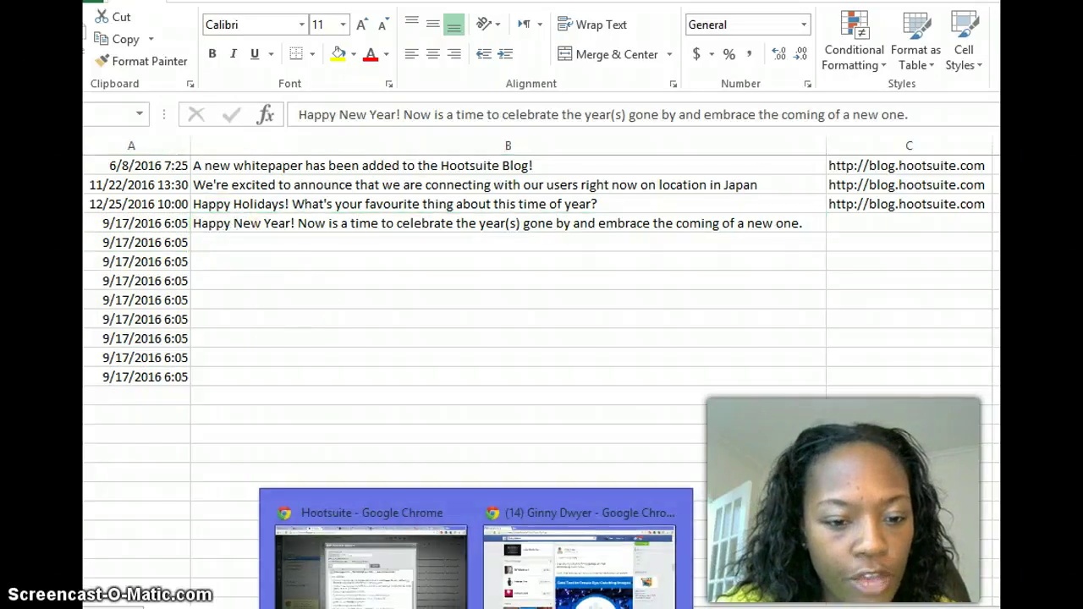
click(370, 559)
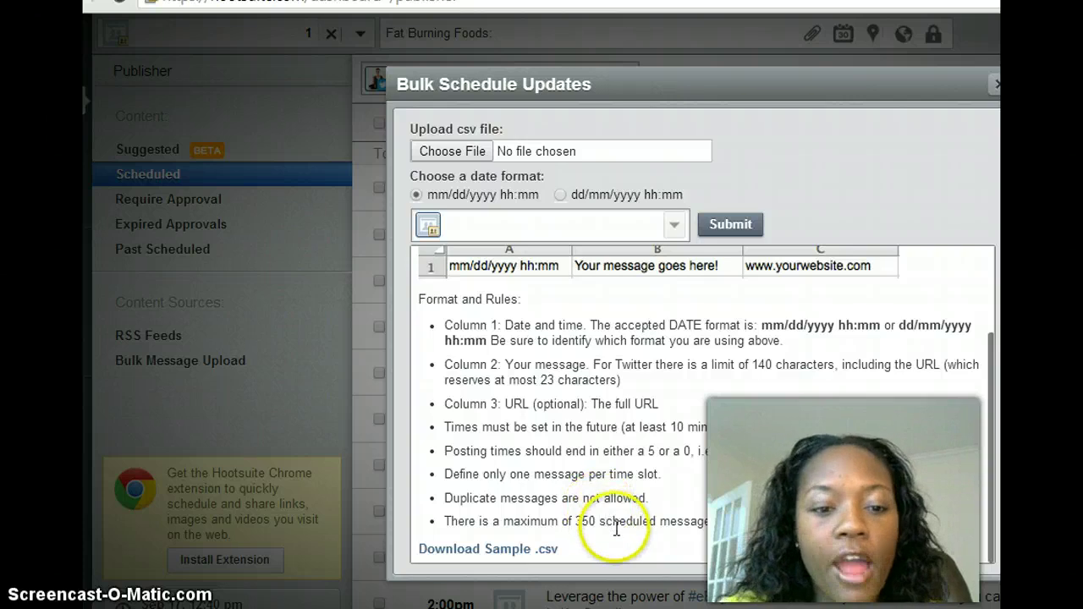
Return to the sample file in Excel, then bring up the Book2 workbook containing the prepared messages
mouse_move(615, 605)
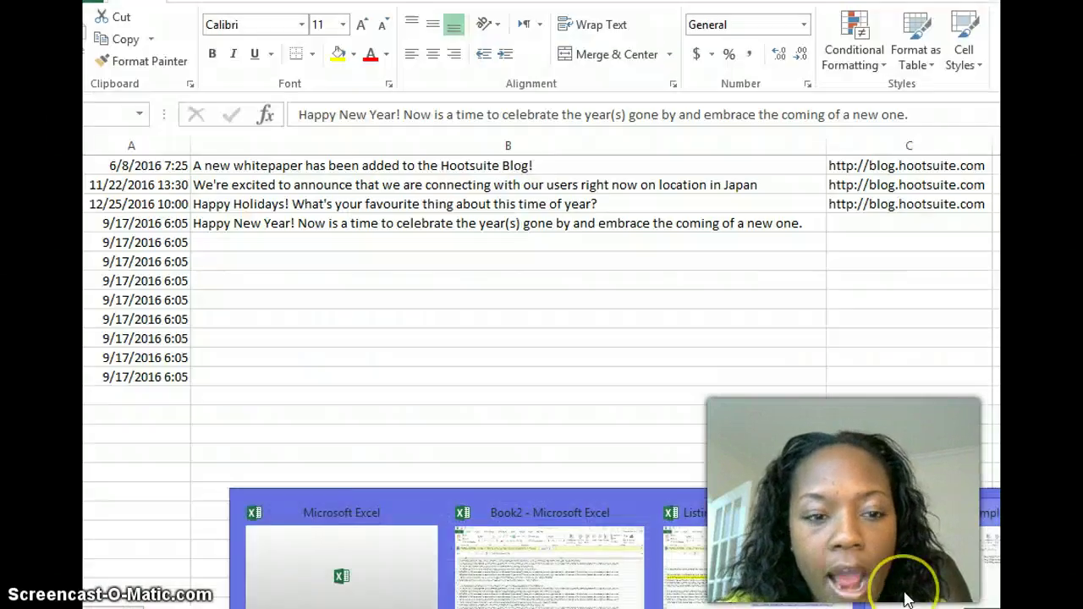
click(904, 584)
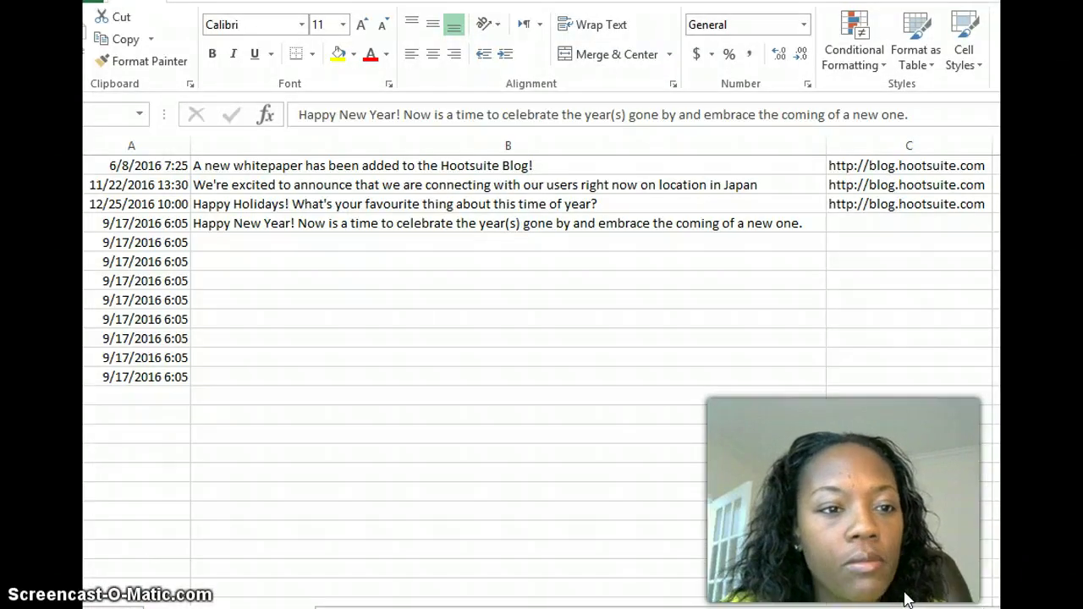
click(447, 222)
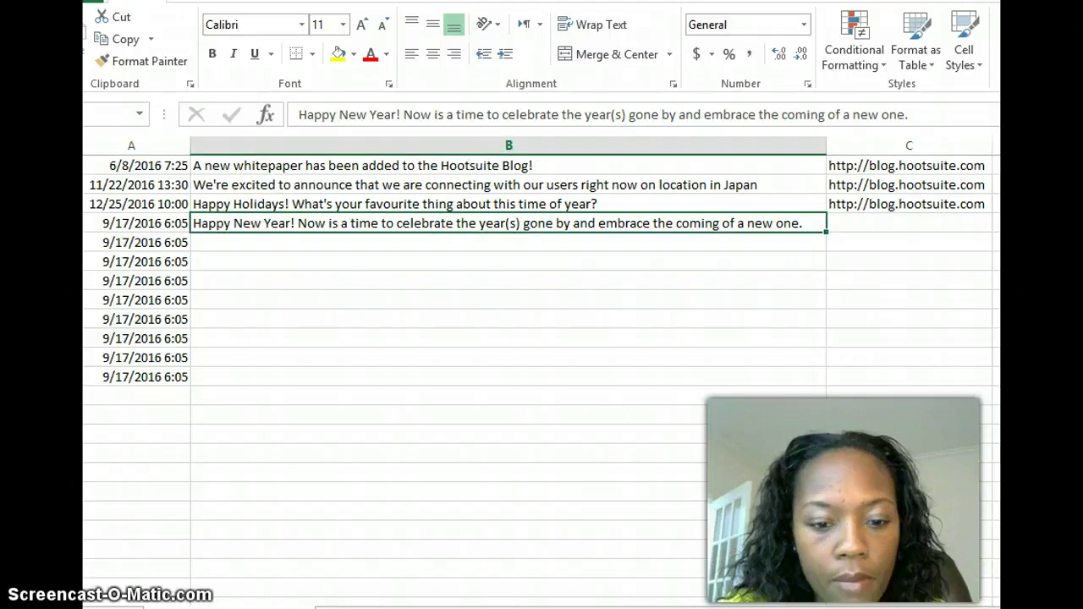
mouse_move(615, 605)
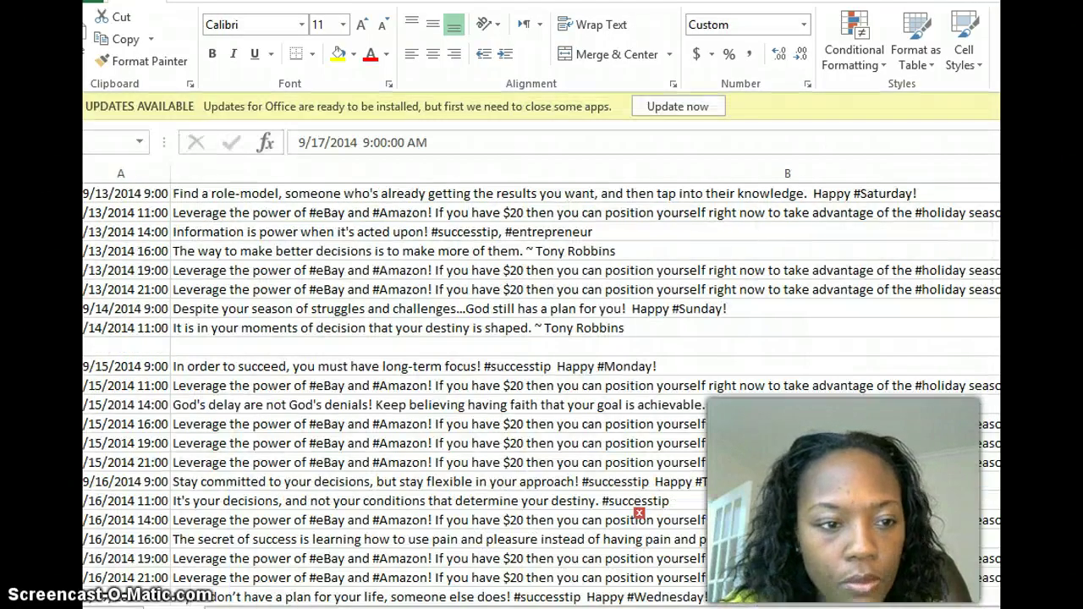
click(550, 563)
Examine the repeated #eBay and #Amazon promotional messages in column B of the prepared schedule
click(370, 267)
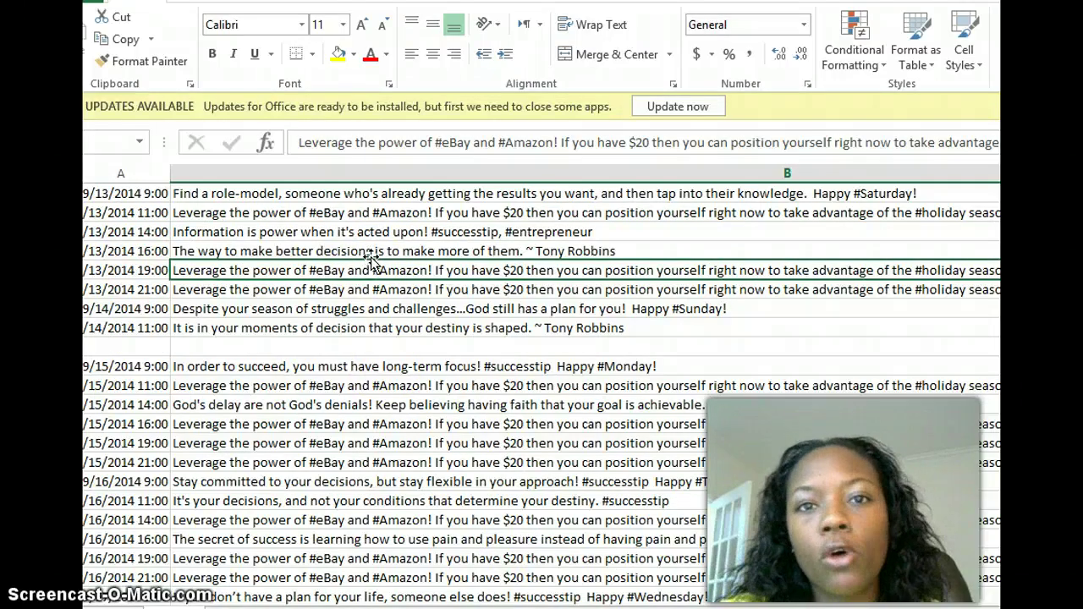
click(366, 290)
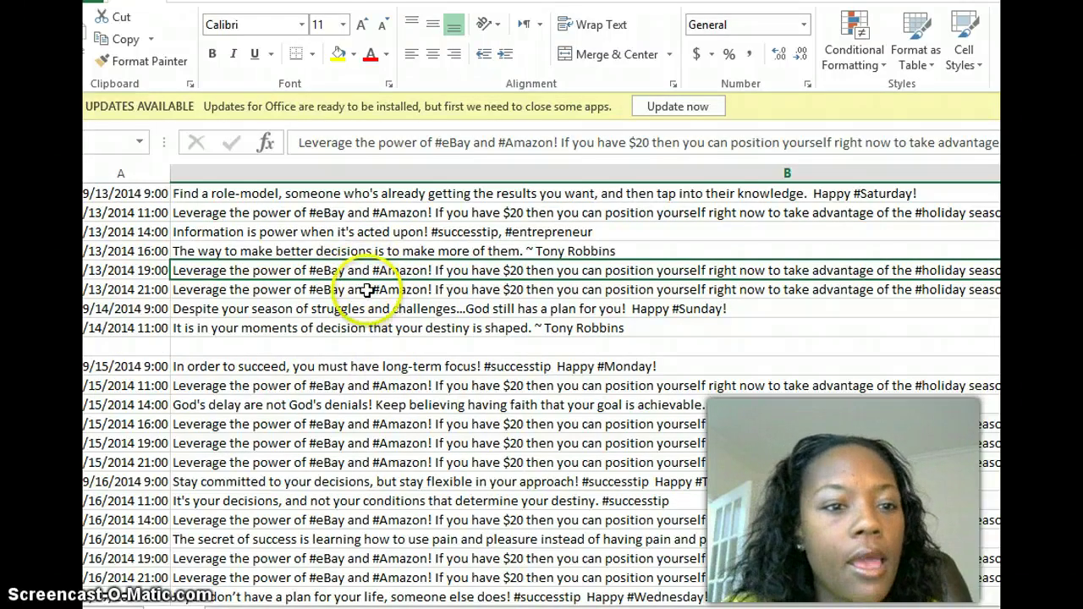
click(361, 269)
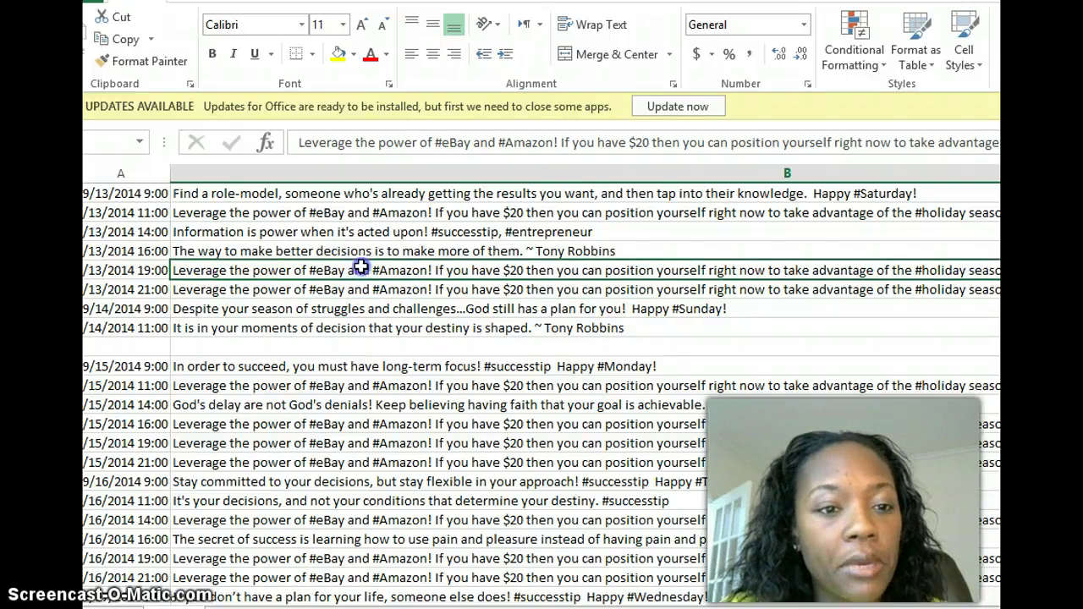
click(570, 330)
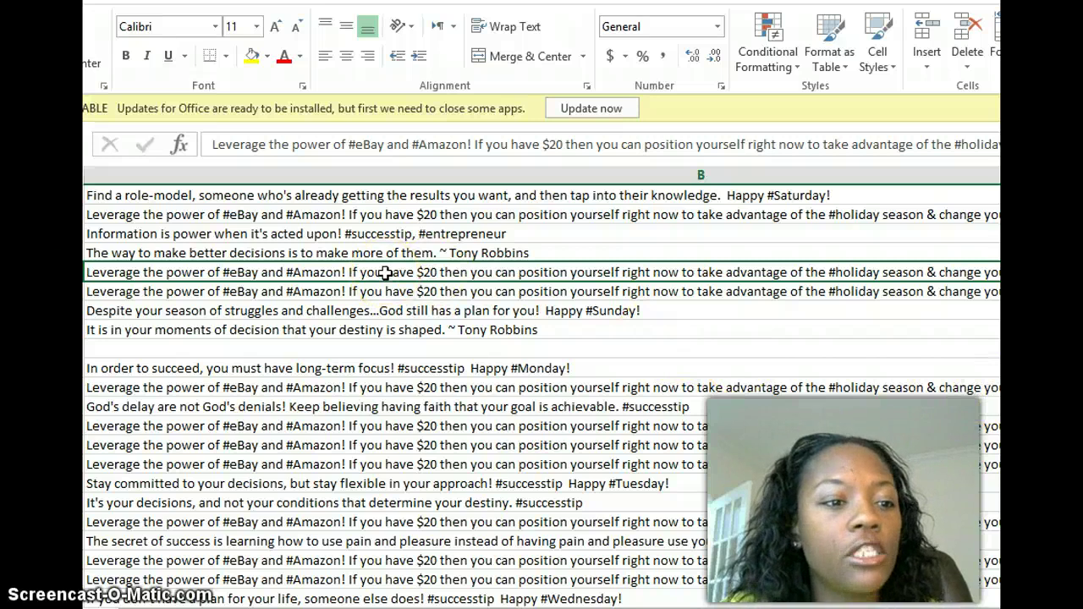
click(381, 280)
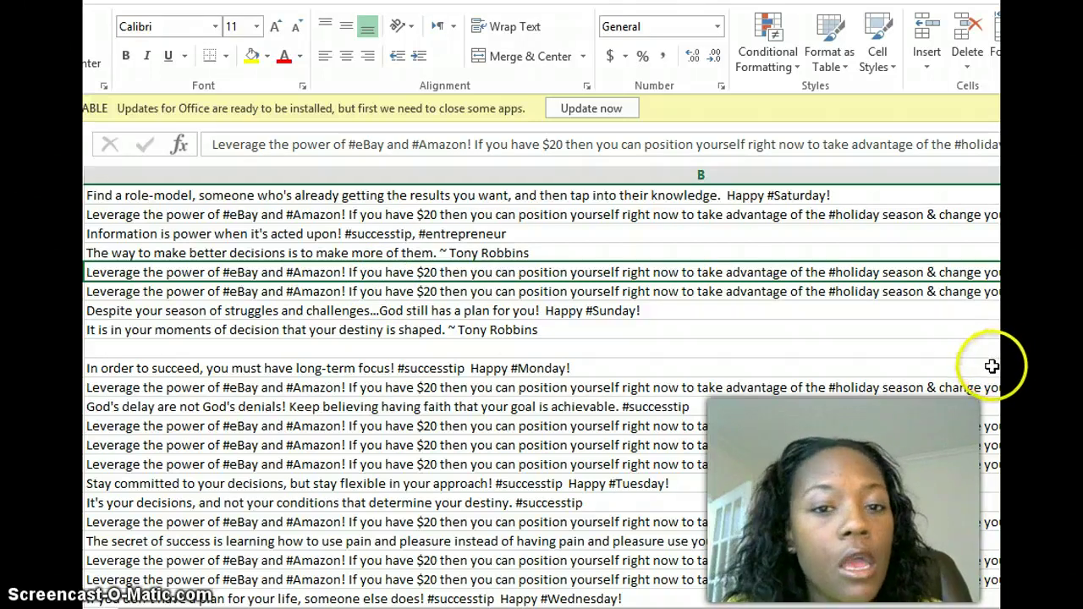
Add an extra space before #Amazon and a second exclamation mark after it in the selected promotional message
double_click(230, 274)
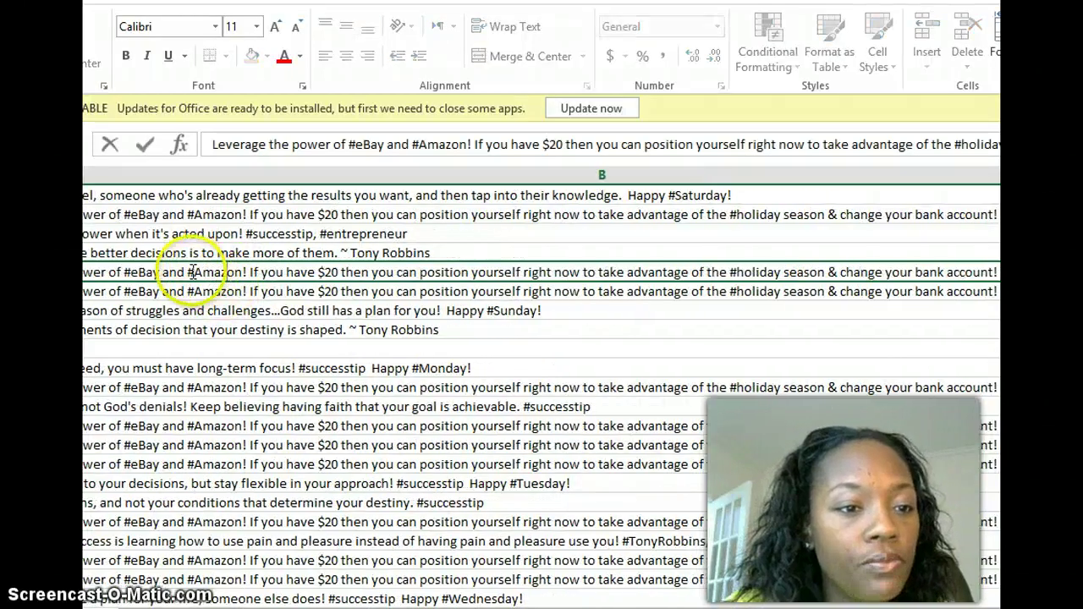
click(191, 272)
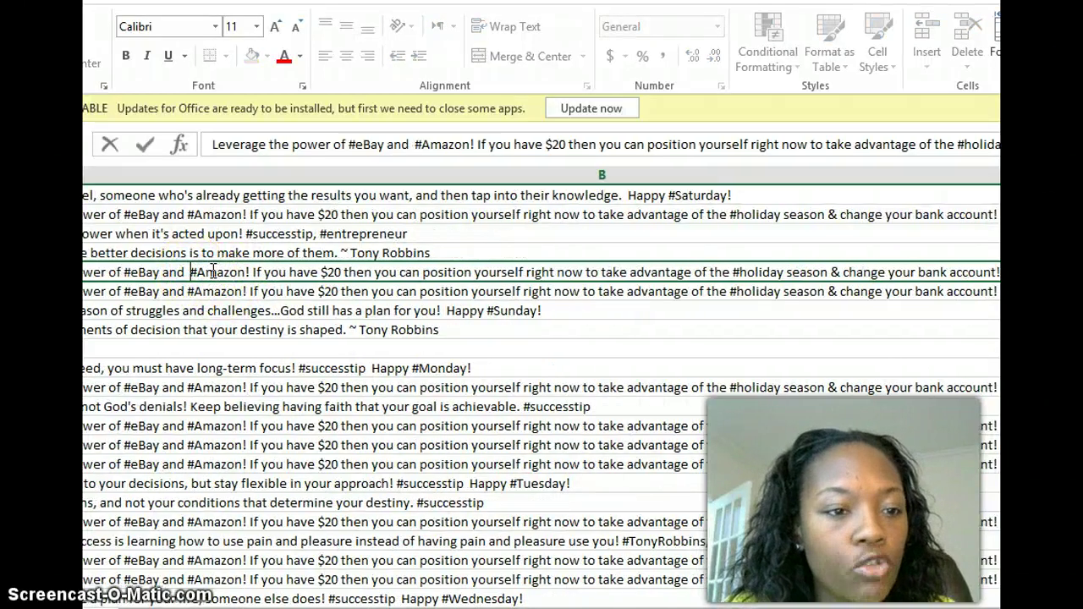
click(251, 272)
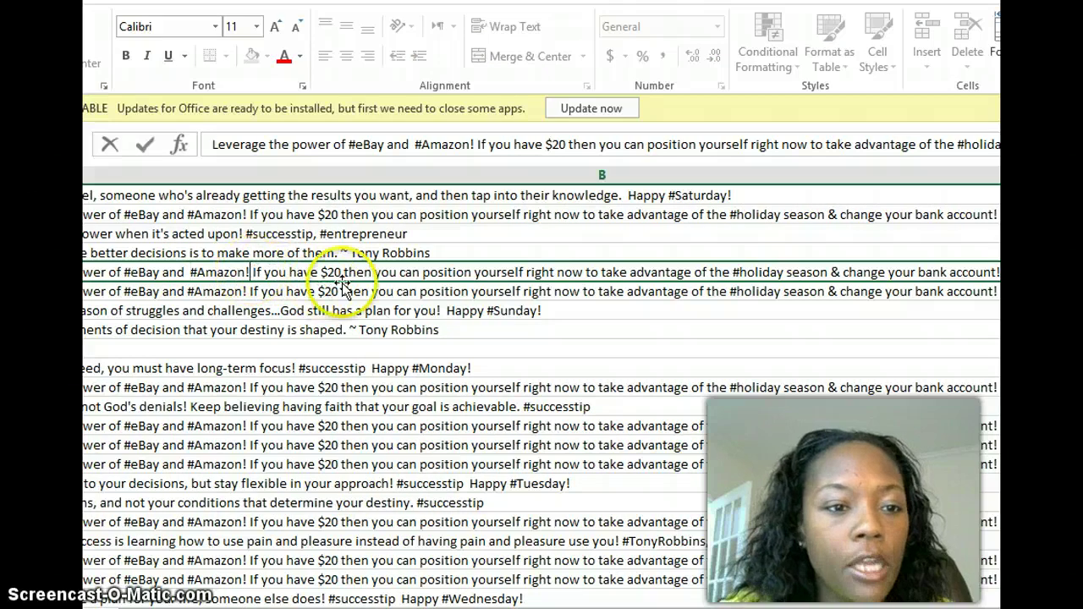
text(!)
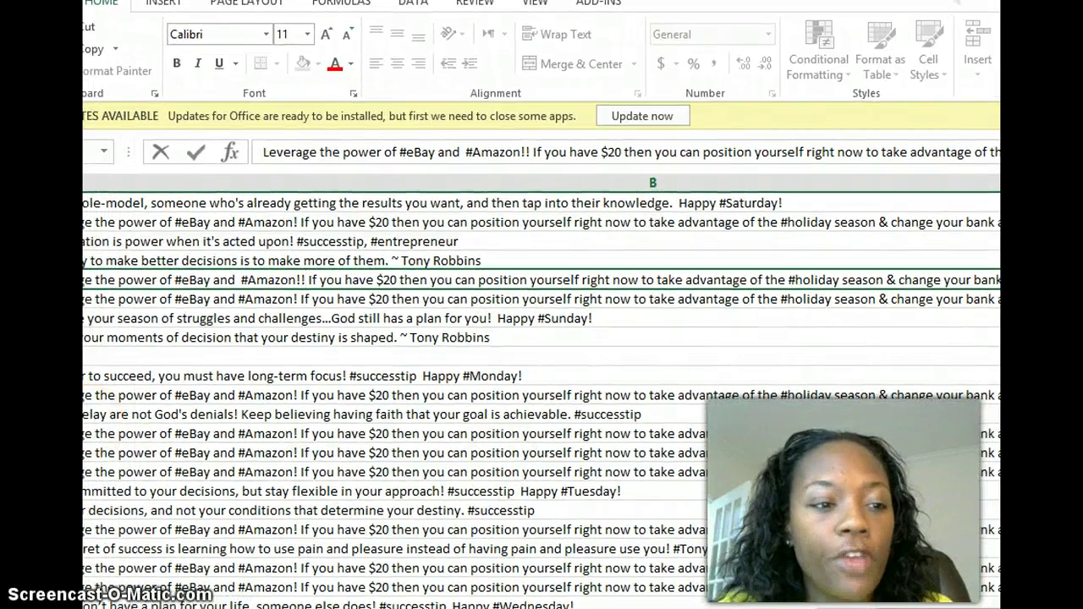
click(83, 416)
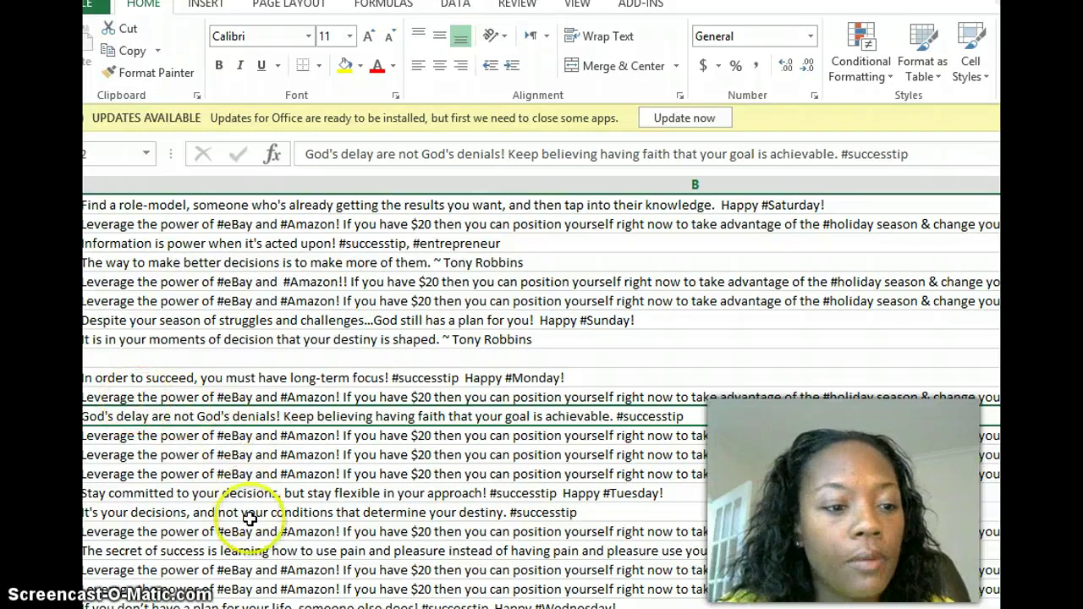
Insert an extra space after "If", "you" and "have" respectively in the three consecutive promotional messages below the "God's delay" message
scroll(253, 512, down, 2)
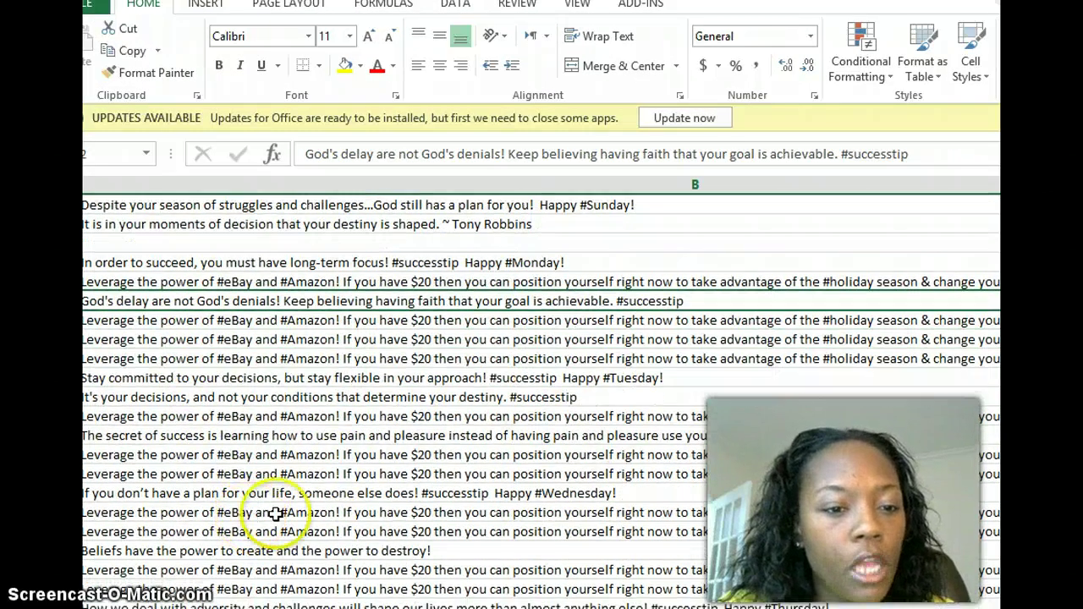
click(345, 319)
double_click(345, 320)
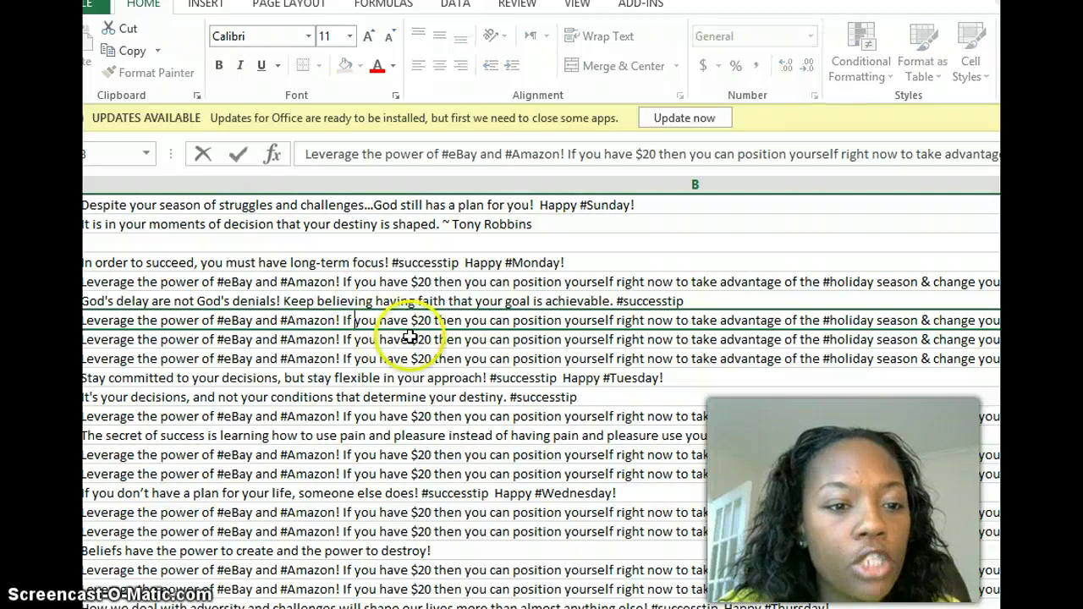
click(376, 340)
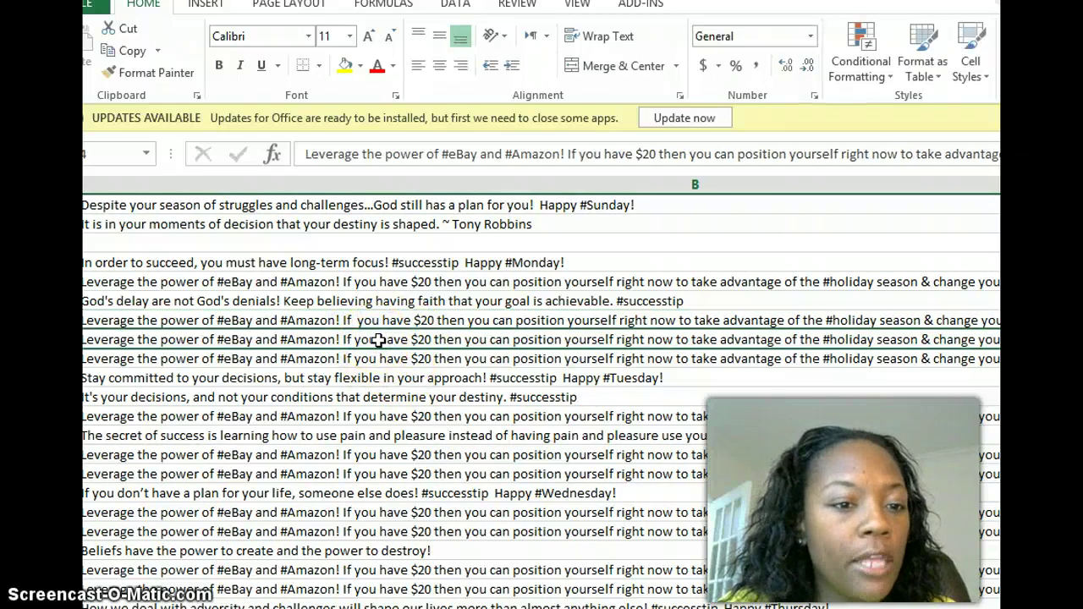
double_click(376, 339)
click(399, 358)
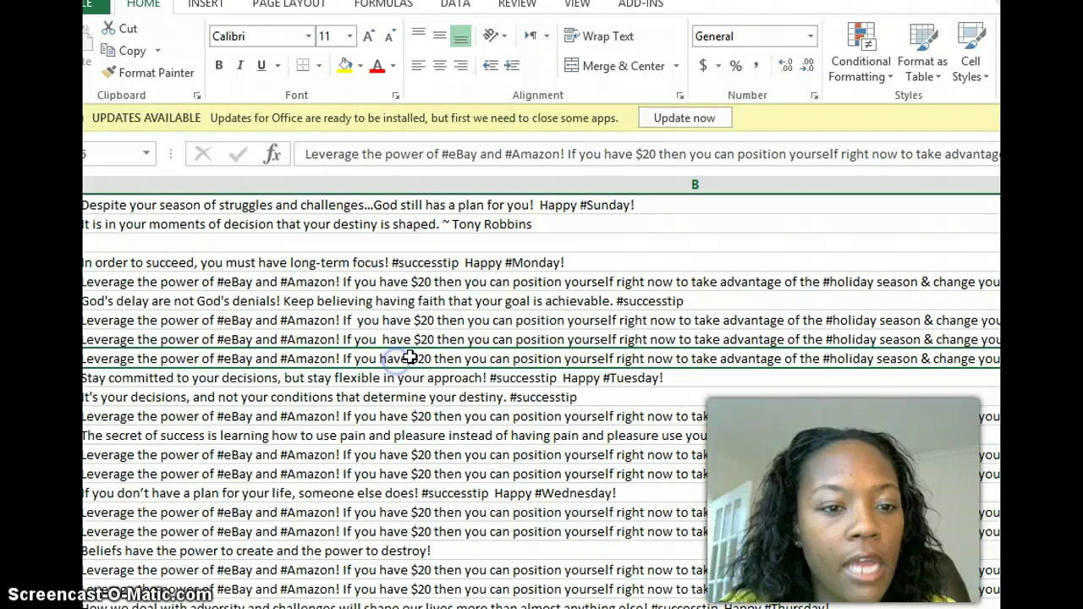
double_click(412, 361)
click(448, 416)
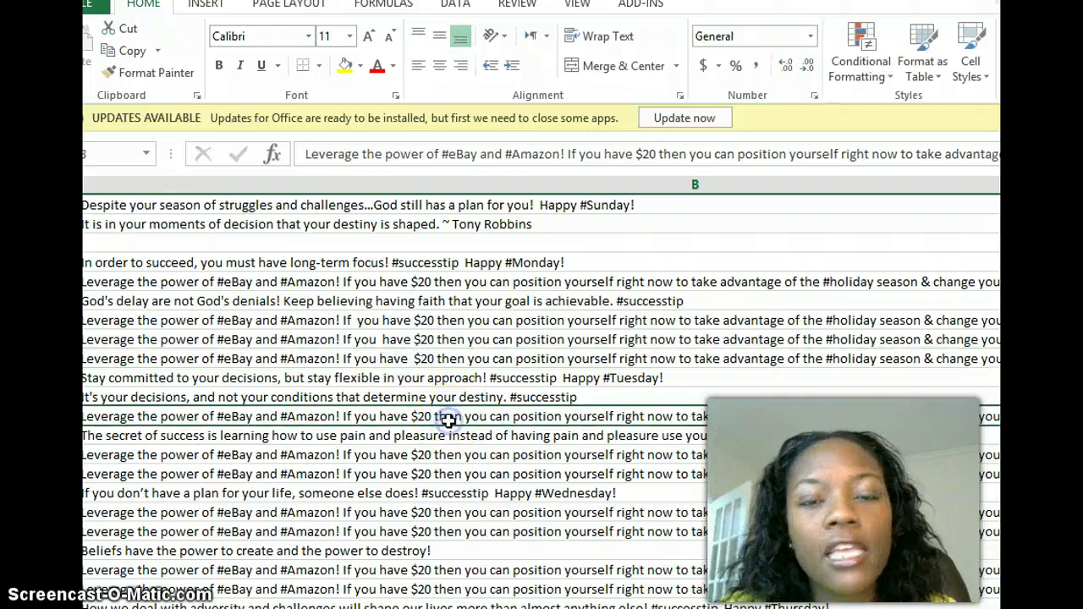
click(414, 474)
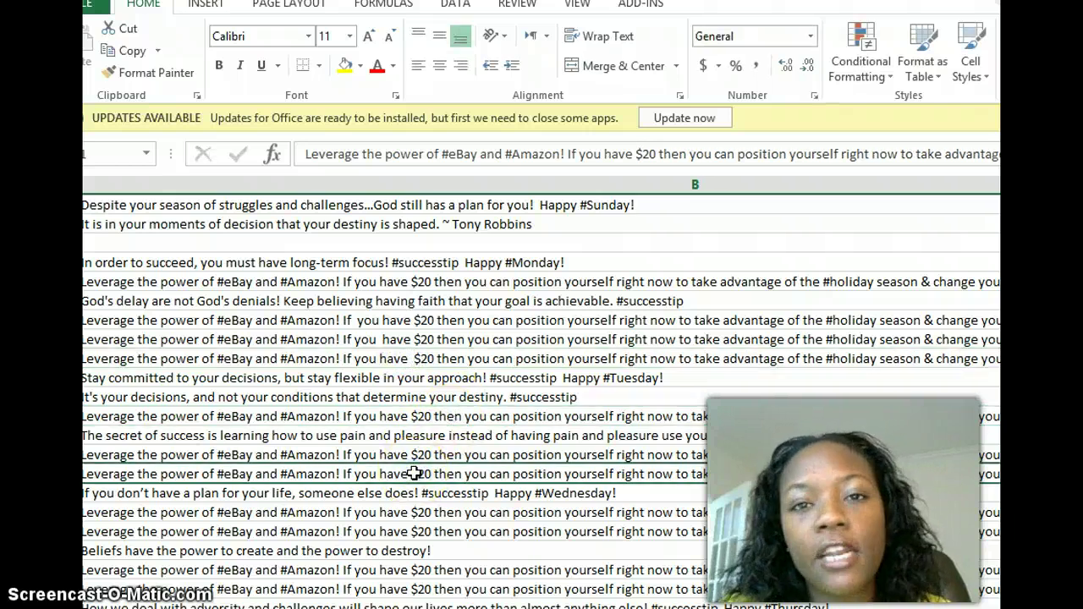
click(415, 469)
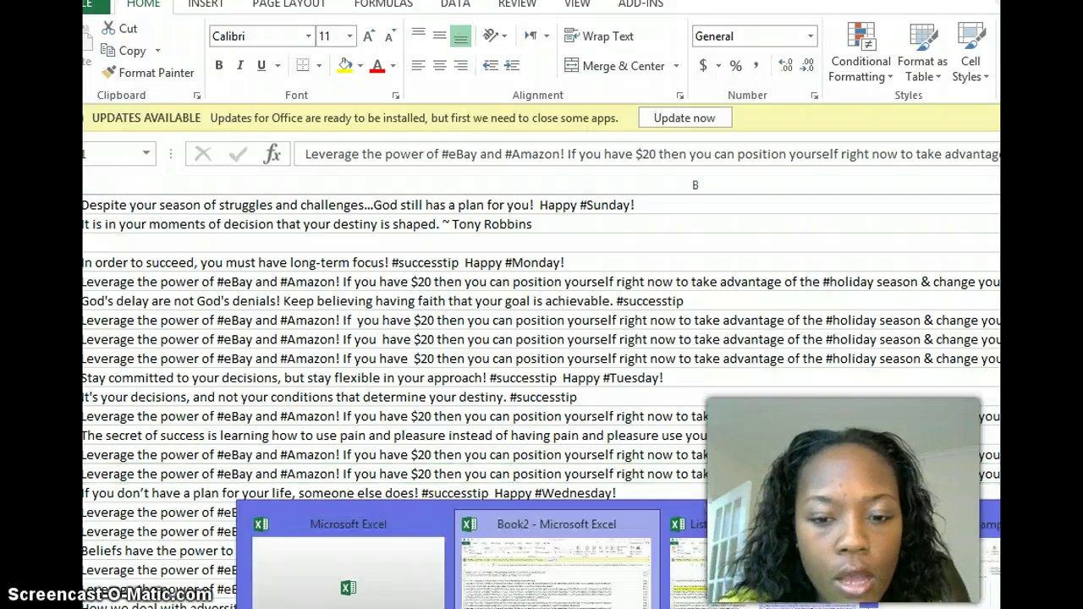
Switch to the sample file and examine the optional URL column C, including the empty cells below the blog links
click(541, 596)
click(921, 215)
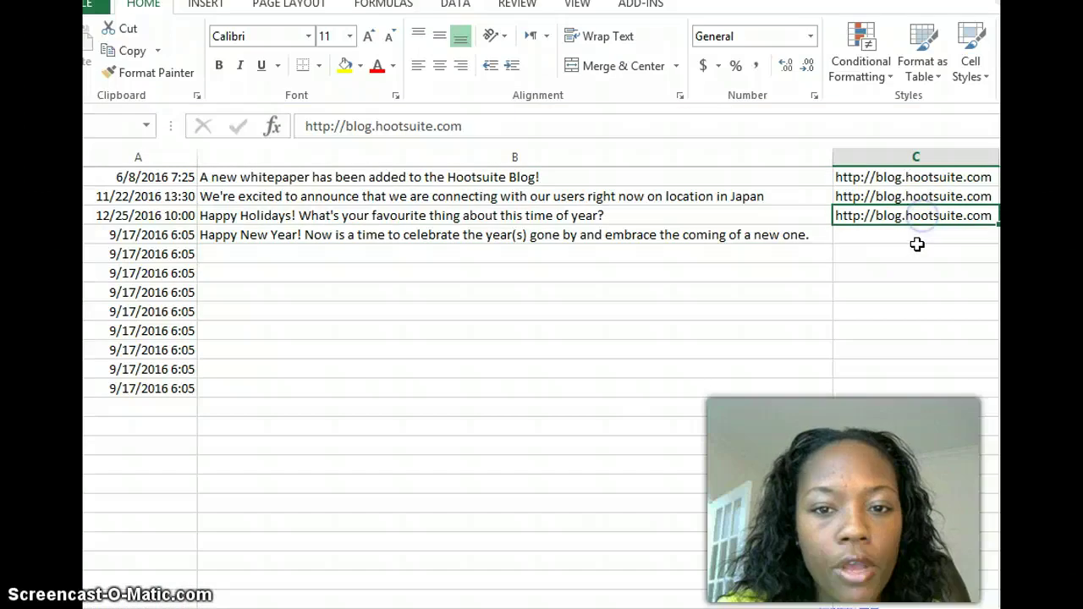
click(916, 247)
click(911, 296)
click(911, 237)
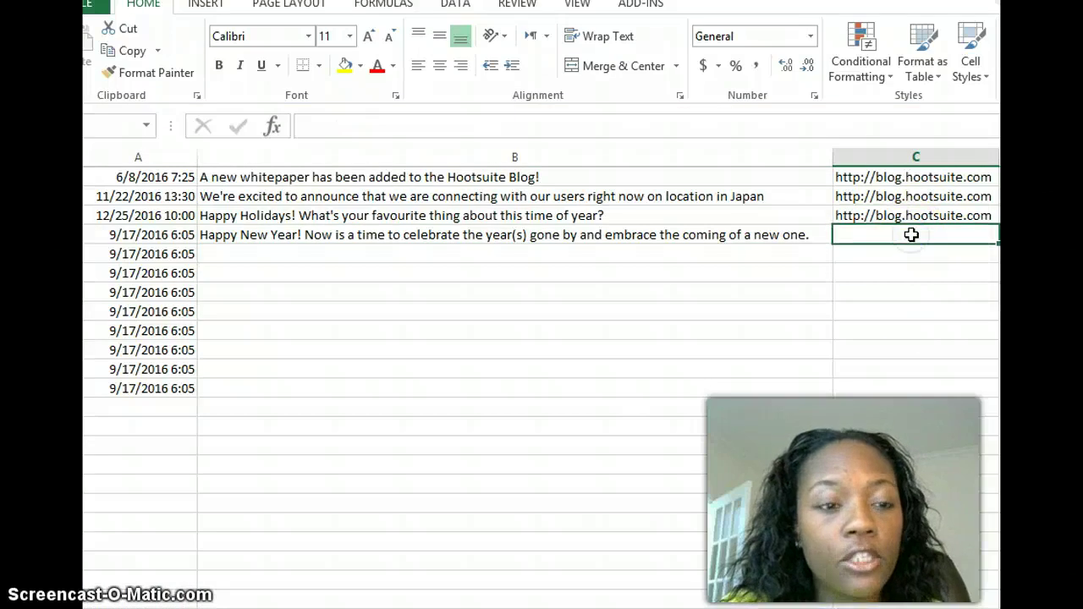
click(904, 310)
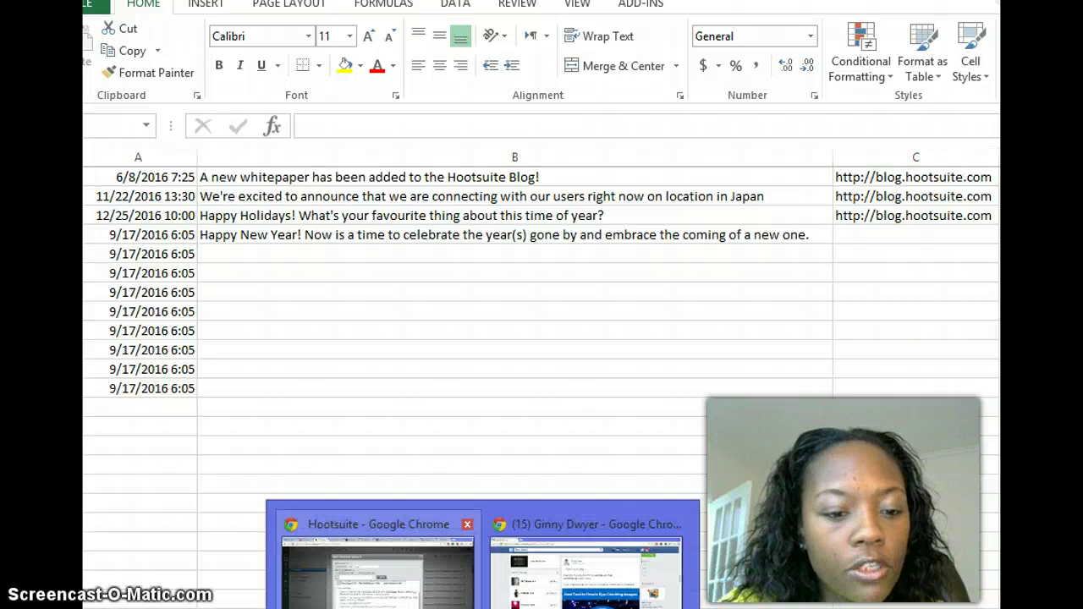
Switch to the Hootsuite window in Chrome, bring up the csv file chooser and close it without choosing a file
click(372, 558)
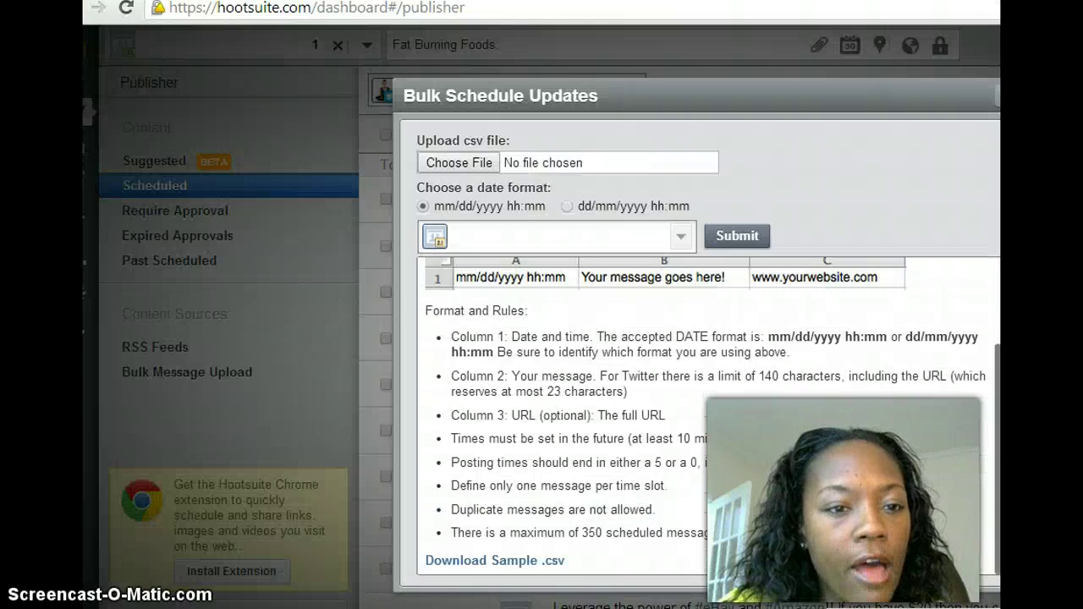
click(449, 169)
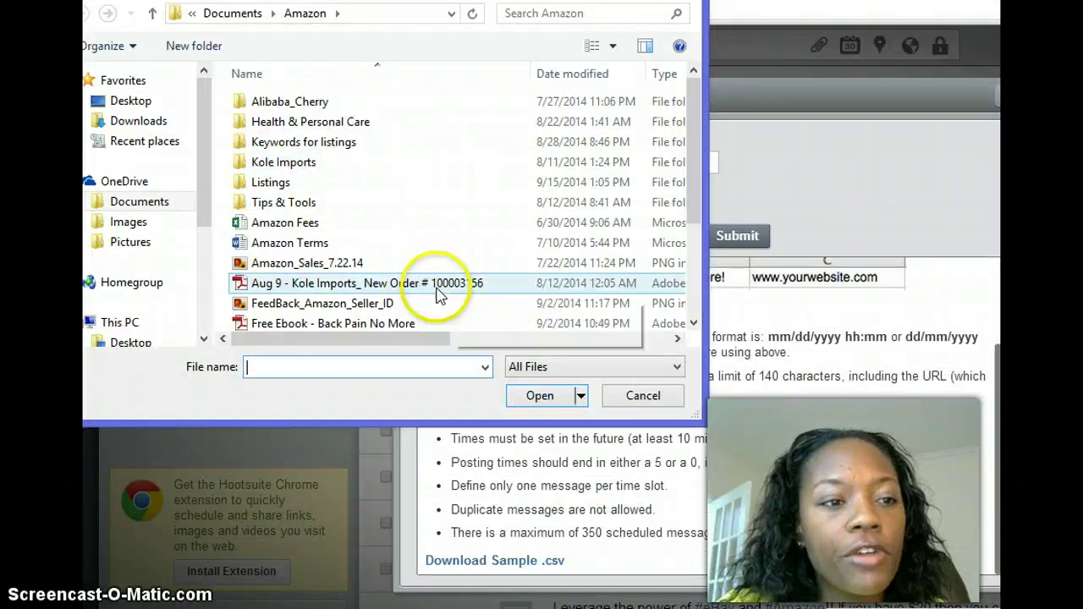
click(649, 399)
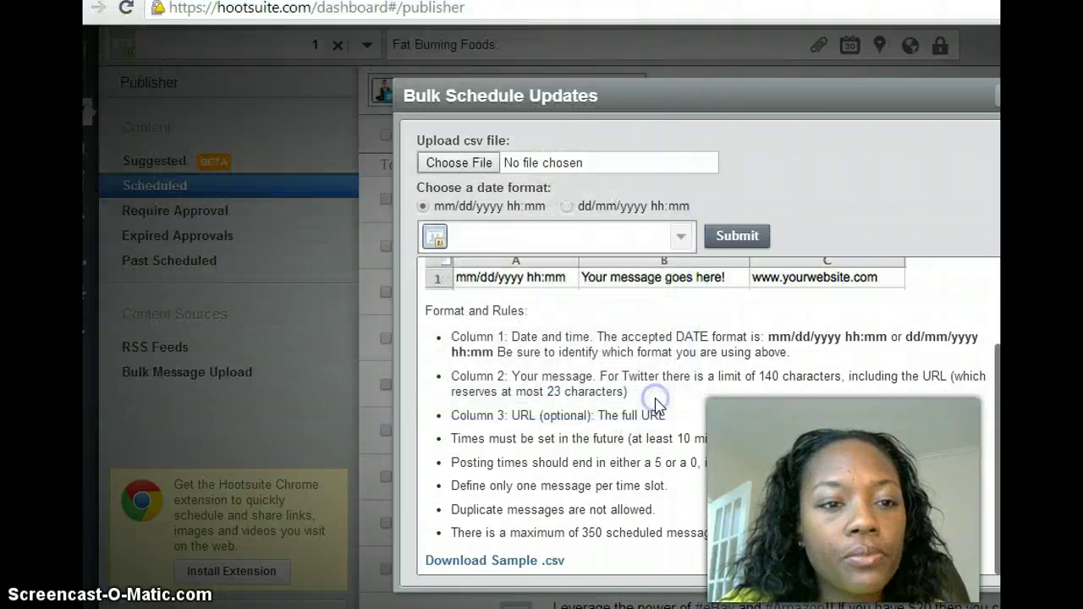
Add the groups Work From Home, Advertise your business for FR..., Advertise Your MLM Here, Affiliate Marketing Group and Free Home Business Helper as posting destinations
click(500, 241)
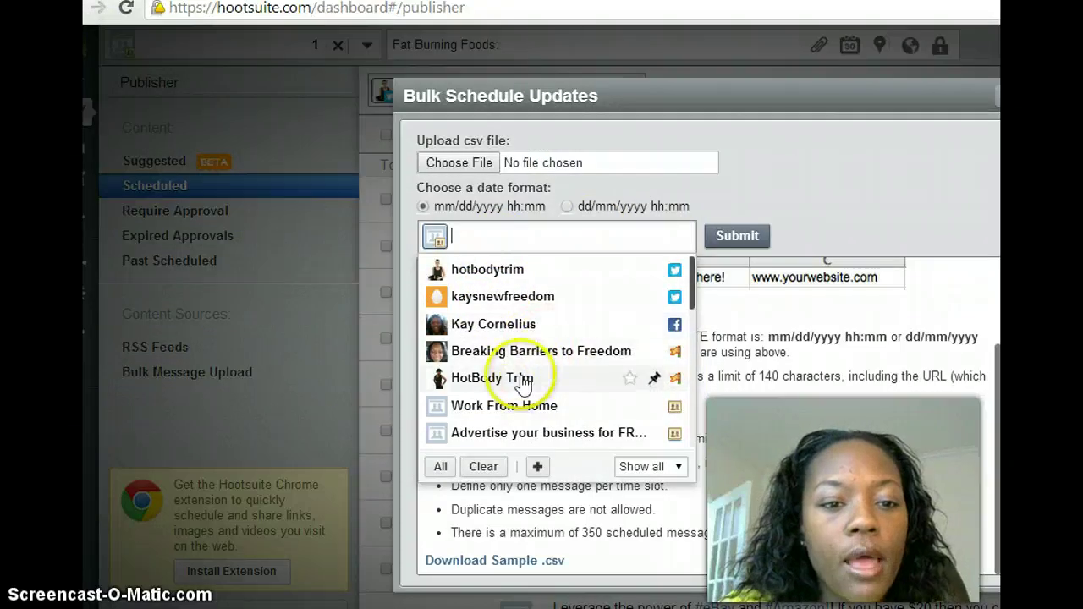
click(515, 408)
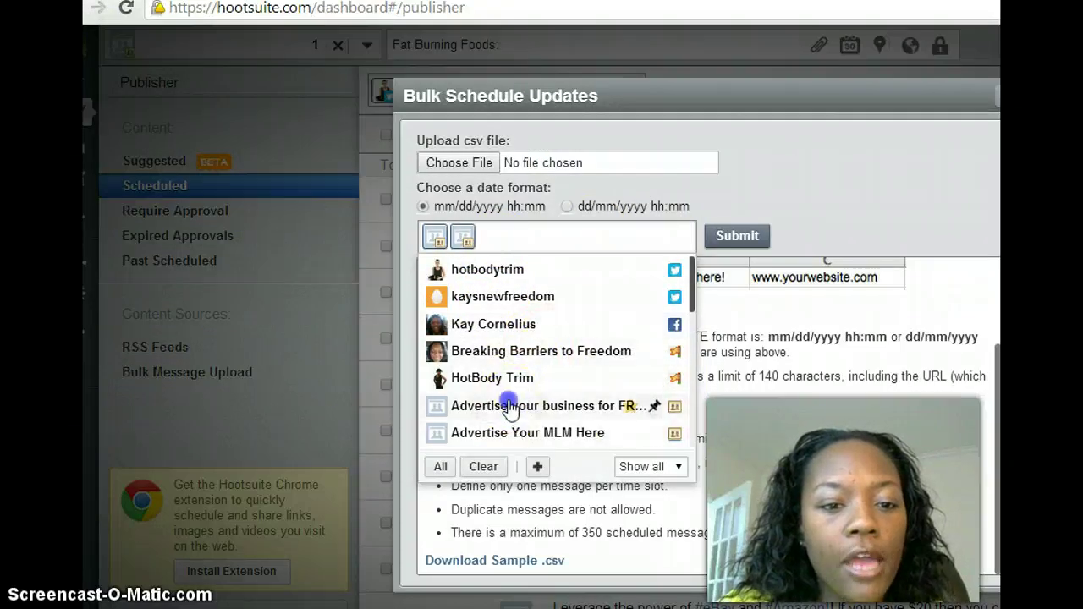
click(510, 408)
click(495, 407)
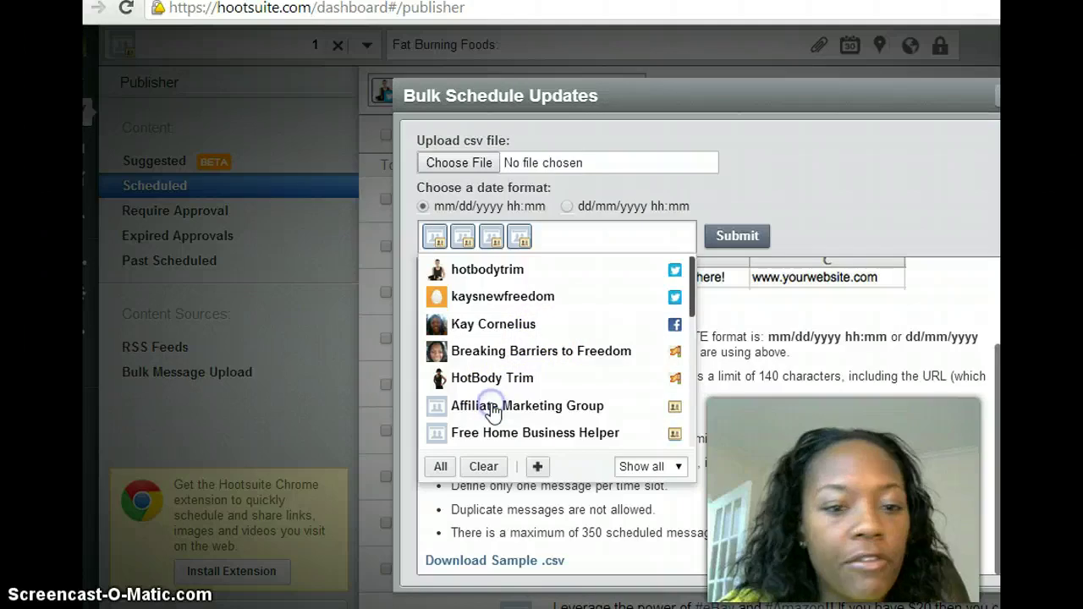
click(495, 408)
click(495, 408)
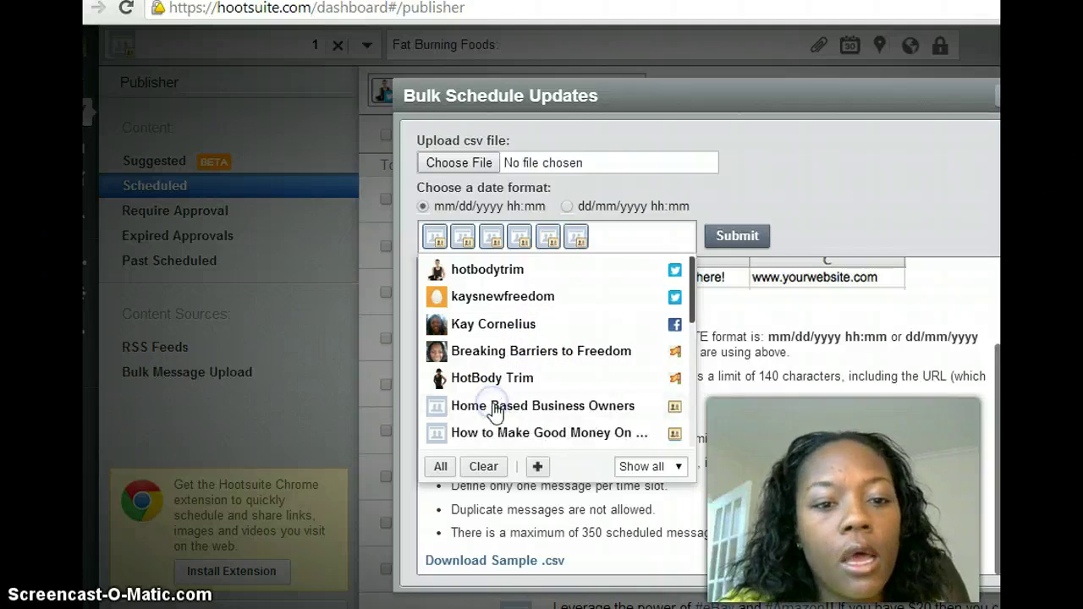
Add the groups Home Based Business Owners, Income Opportunity! and MAKE MONEY ONLINE as posting destinations, then close the profile list
click(497, 408)
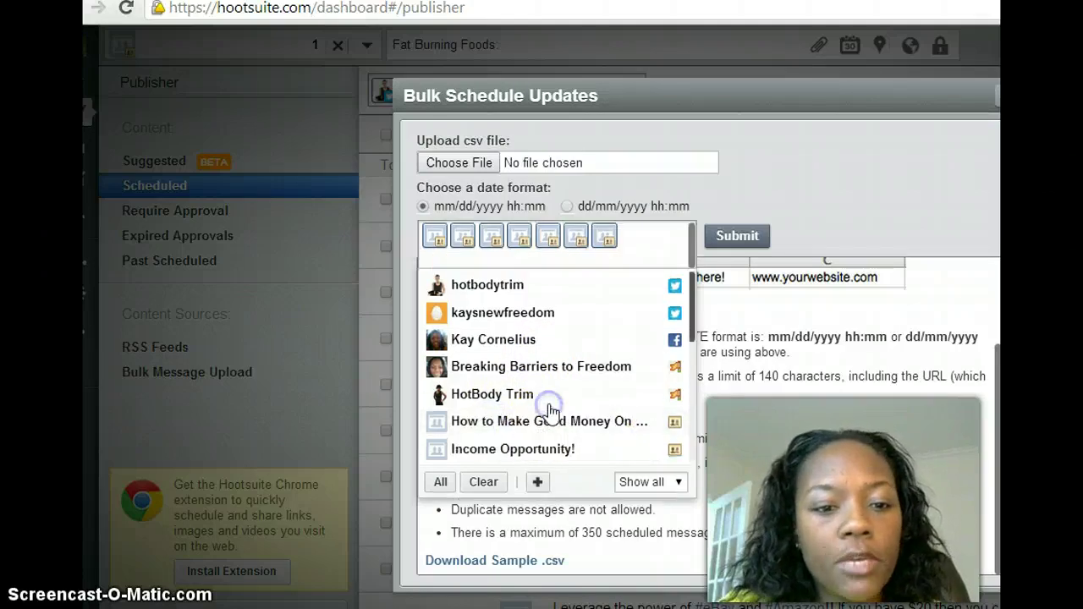
click(531, 448)
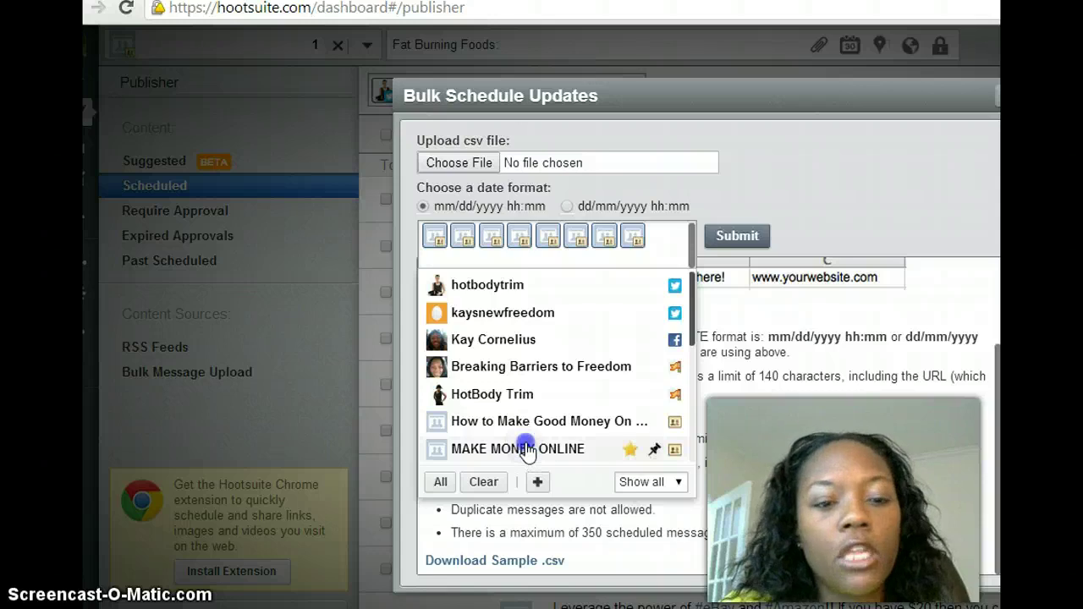
click(522, 447)
click(551, 231)
click(496, 242)
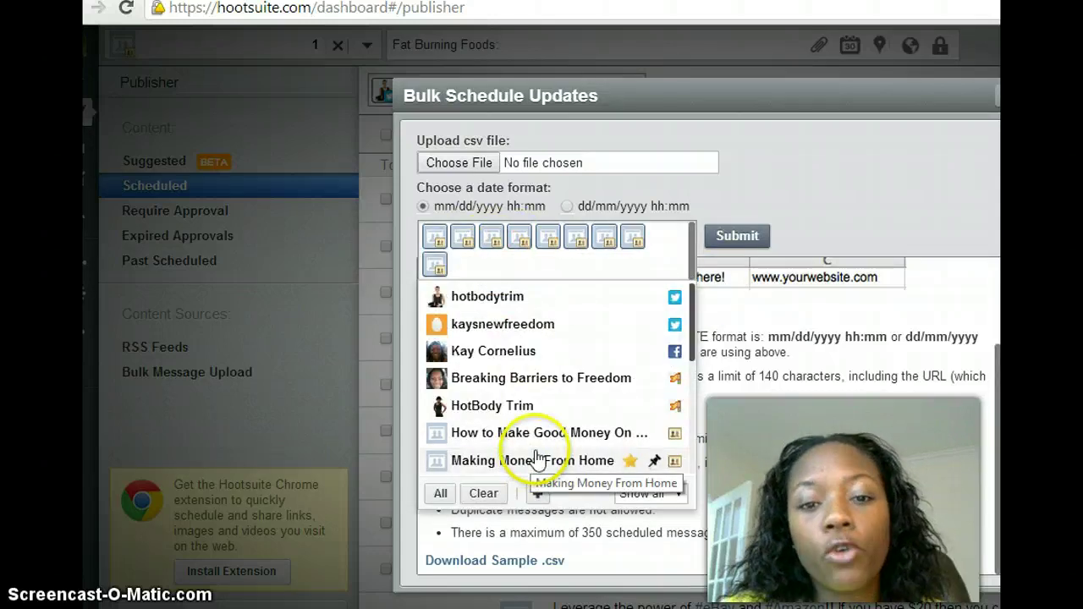
click(815, 234)
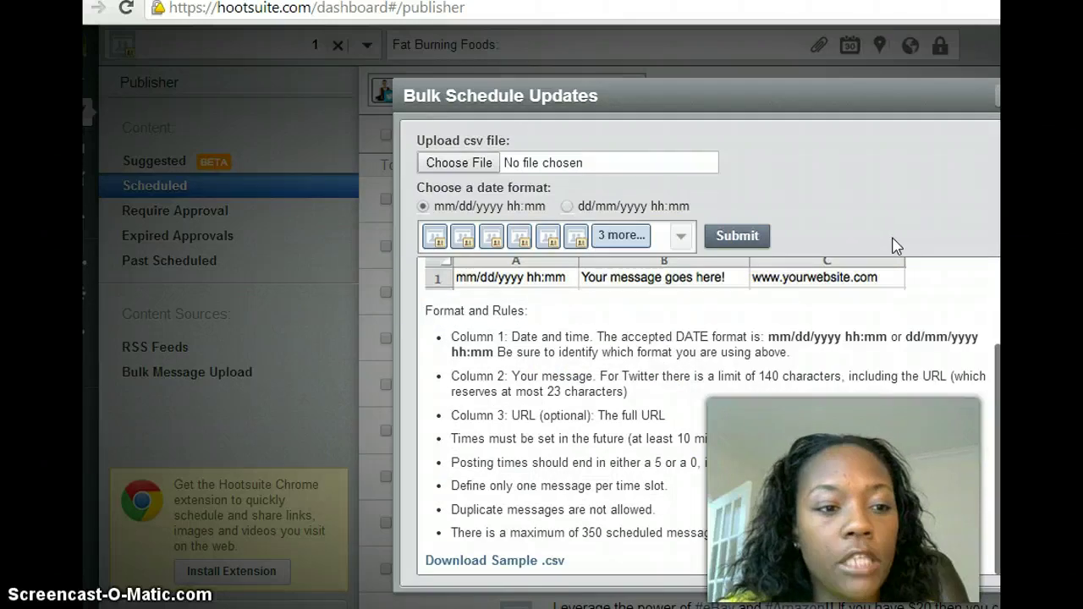
click(895, 278)
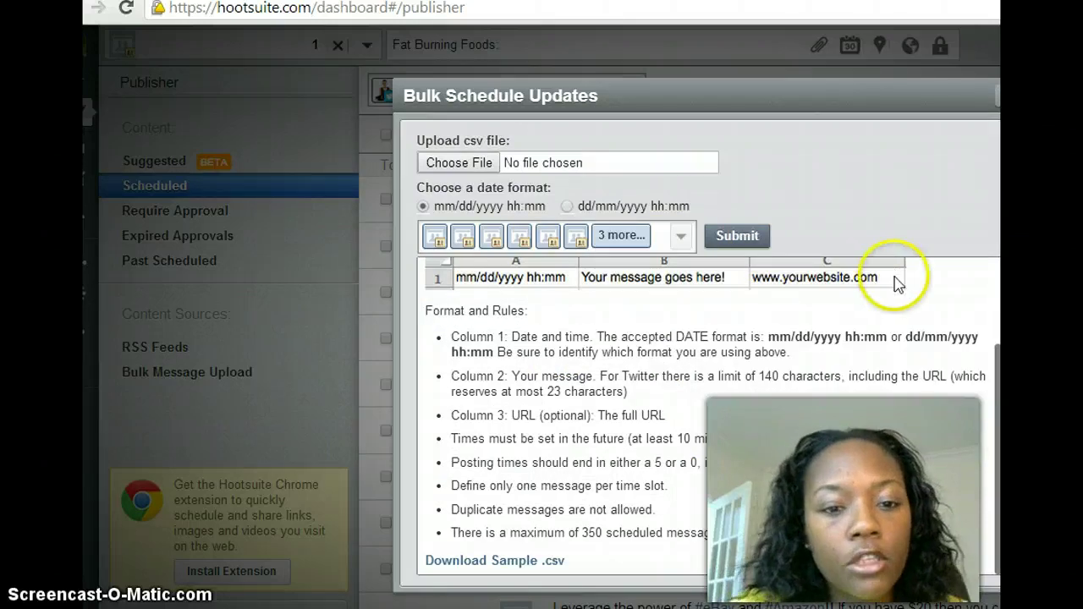
click(903, 324)
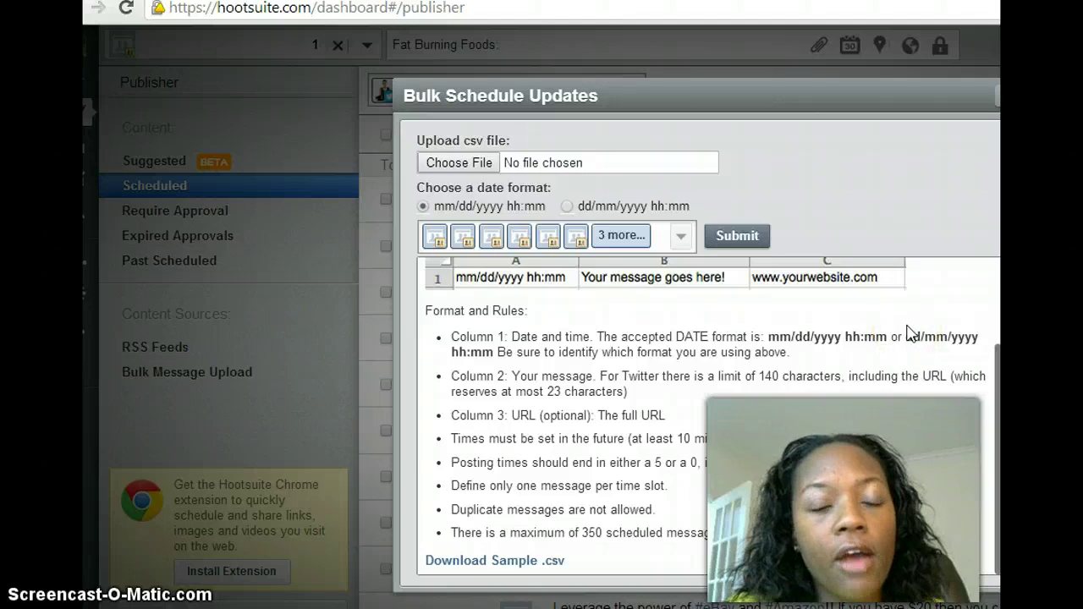
click(906, 319)
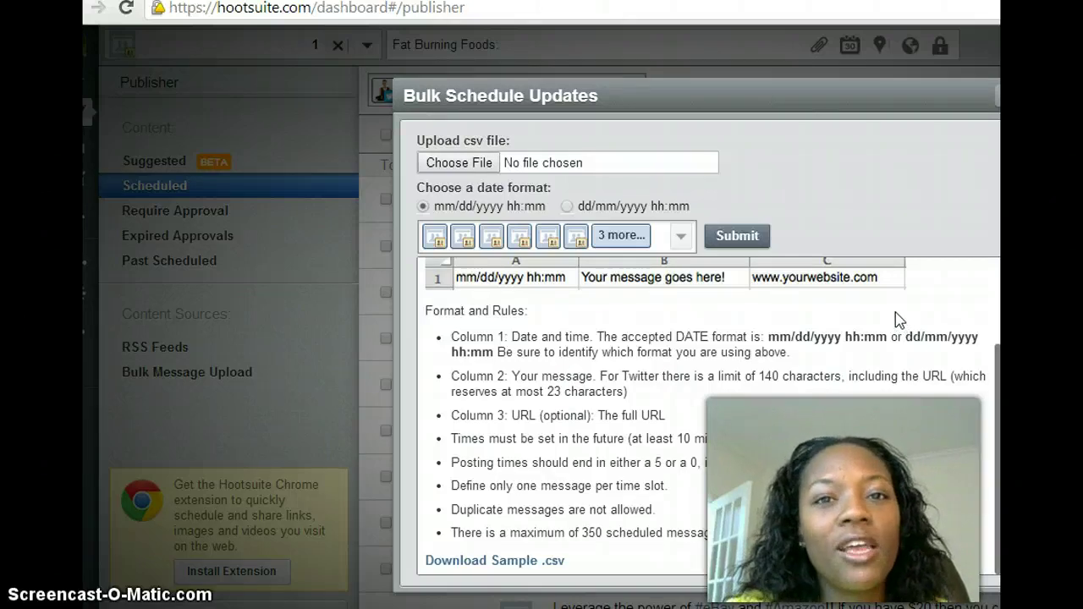
click(897, 296)
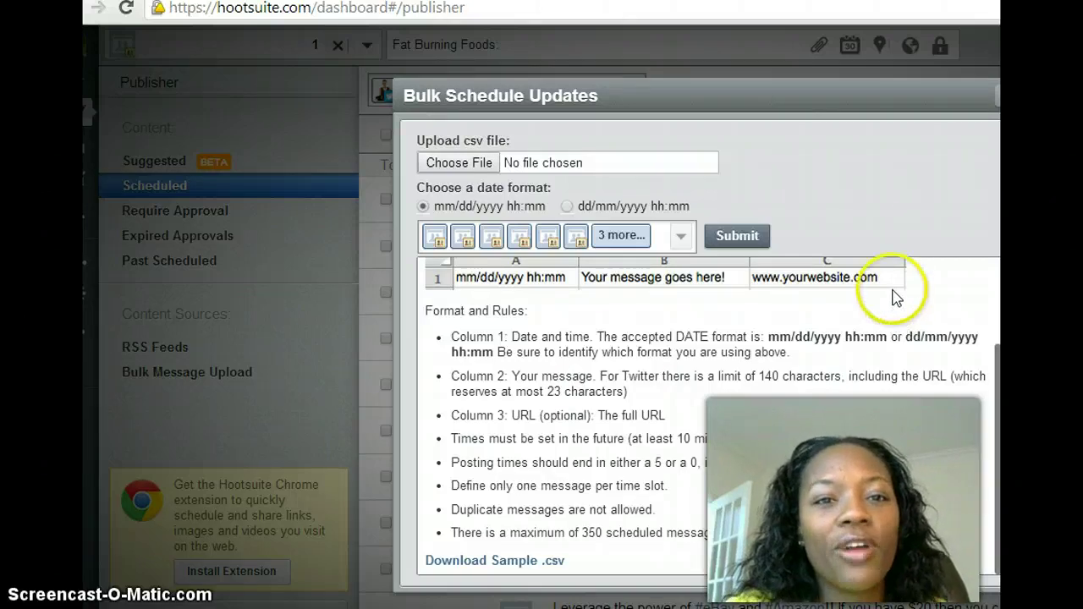
click(910, 191)
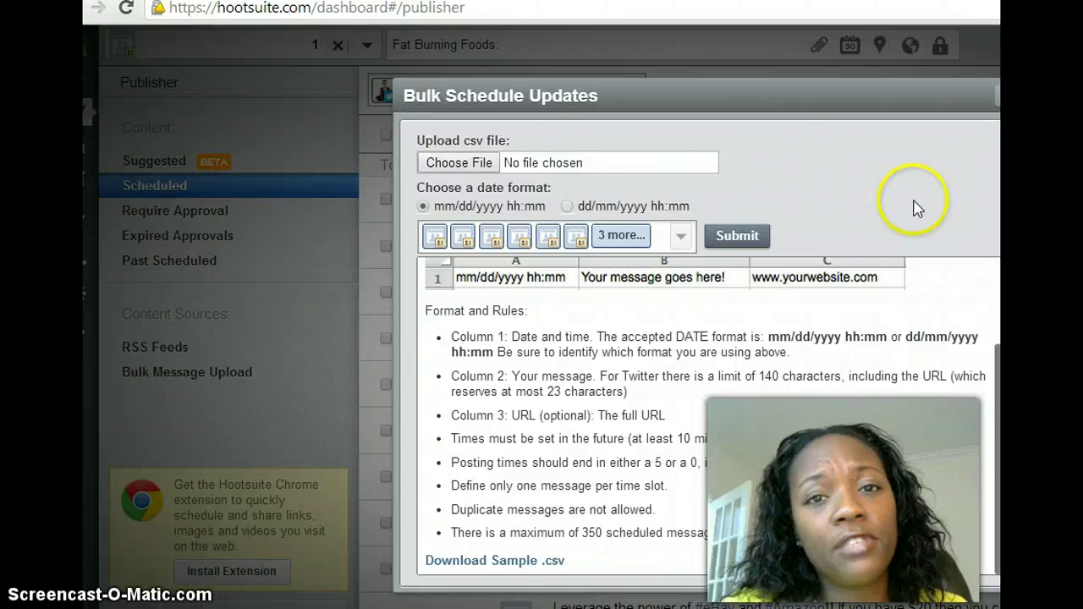